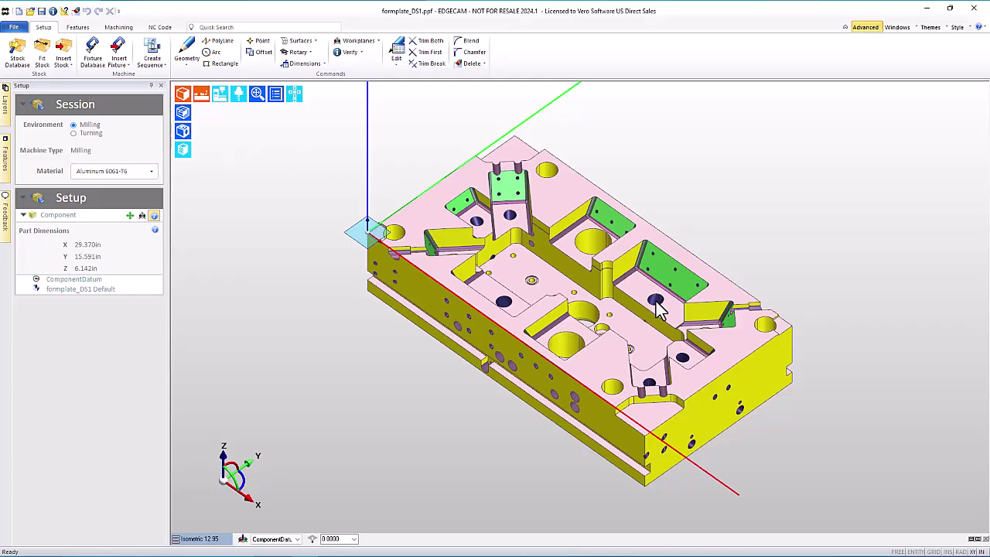
# Examine the form plate's angled pocket faces, their drilled holes and the side holes from several directions.
pyautogui.moveTo(696, 177); pyautogui.dragTo(745, 177, button='middle')
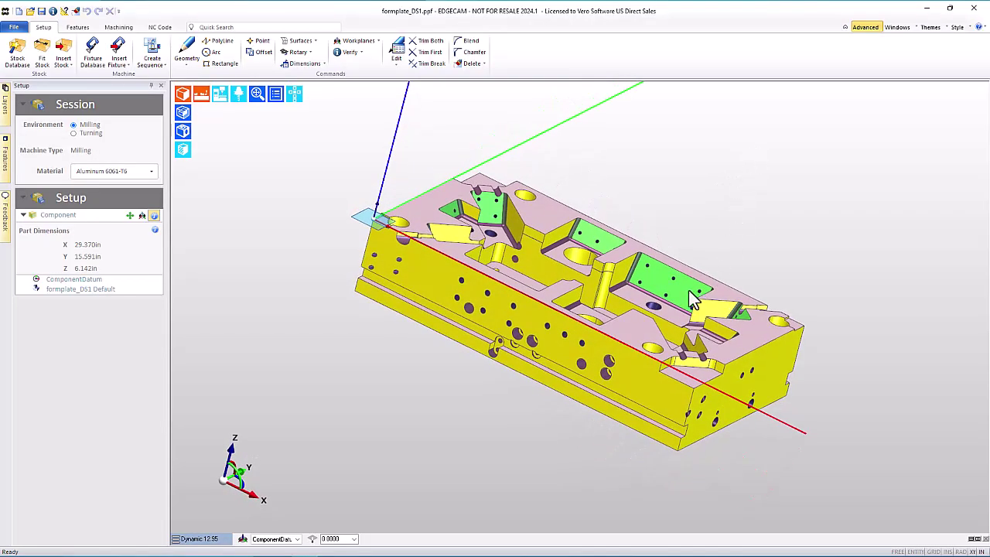
pyautogui.scroll(5, 649, 294)
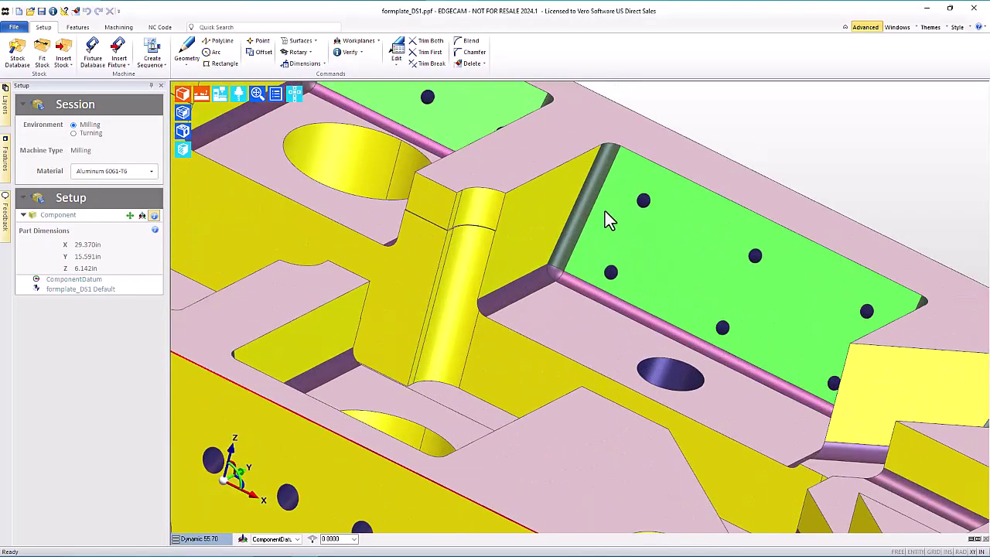
pyautogui.moveTo(544, 286); pyautogui.dragTo(612, 292, button='middle')
pyautogui.scroll(-5, 784, 162)
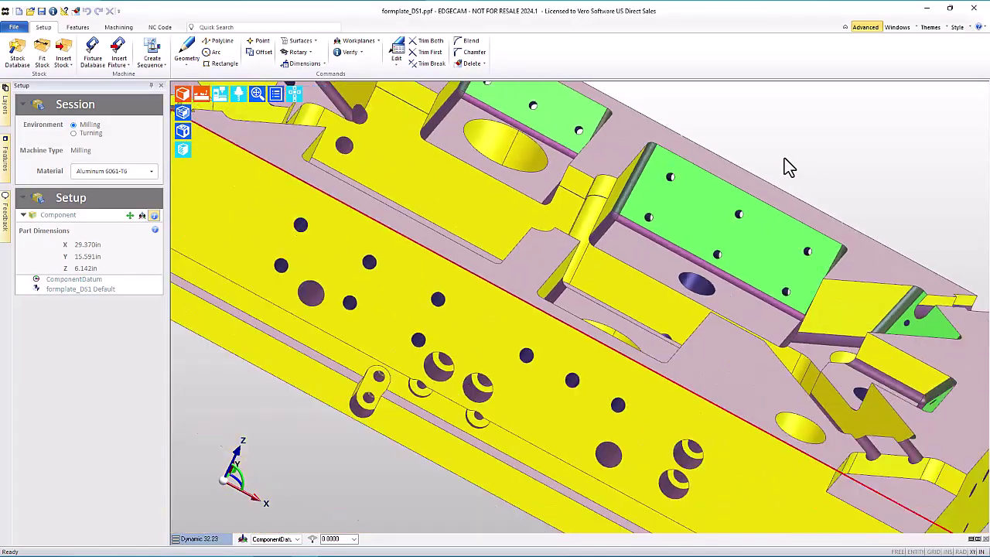
pyautogui.moveTo(831, 217); pyautogui.dragTo(771, 254, button='middle')
pyautogui.scroll(6, 768, 251)
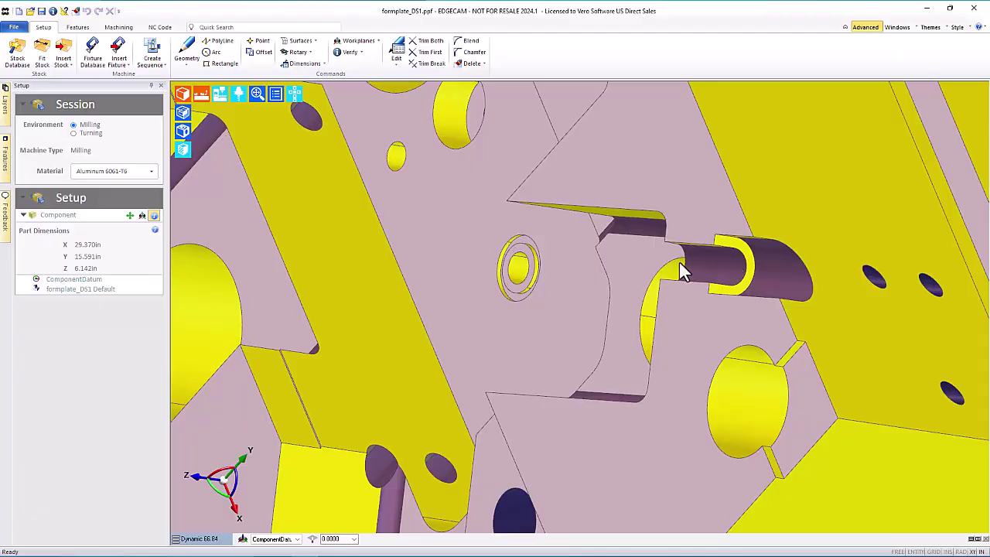
pyautogui.scroll(-5, 798, 282)
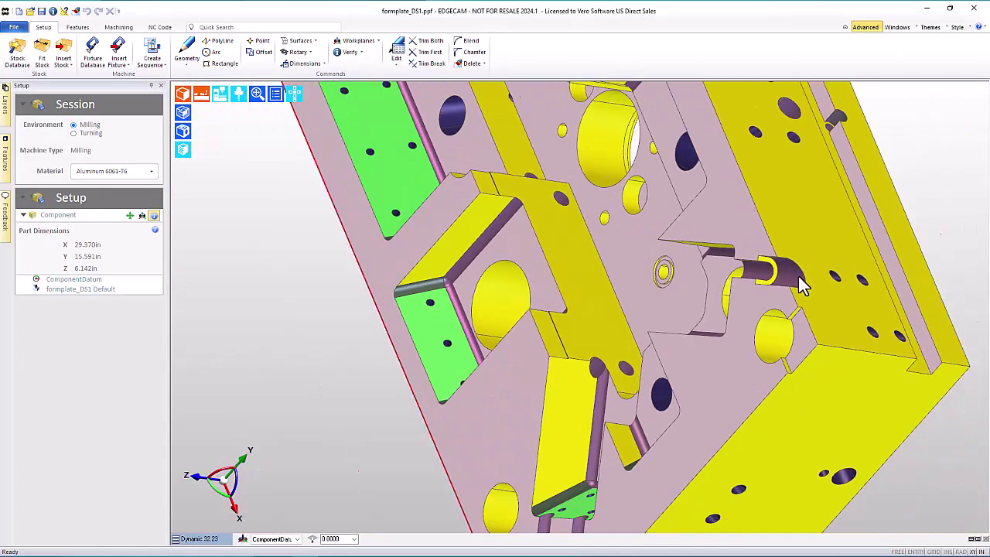
# Return to the isometric view, turn off the coloured face display and fit the whole part in view.
pyautogui.click(294, 92)
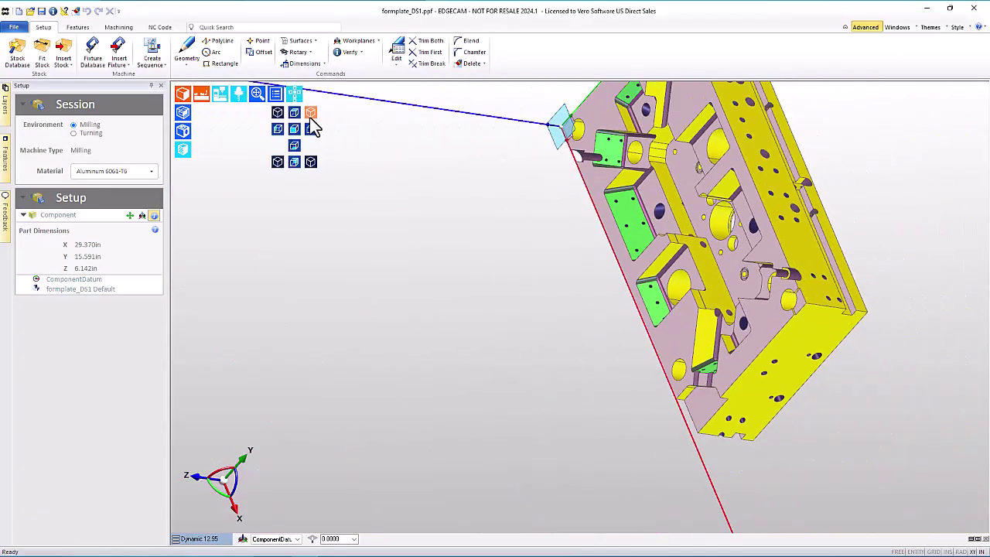
pyautogui.click(310, 128)
pyautogui.click(186, 150)
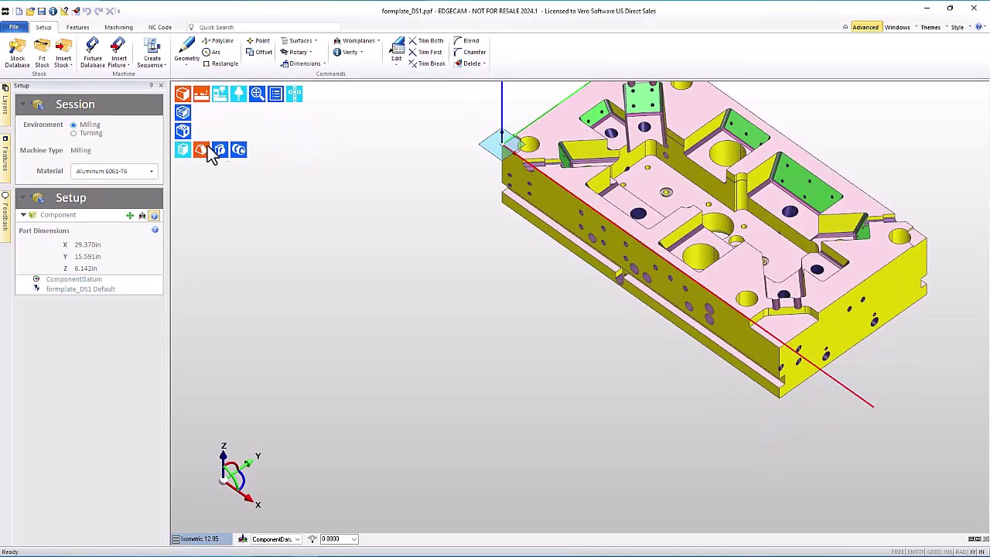
pyautogui.click(200, 157)
pyautogui.click(257, 96)
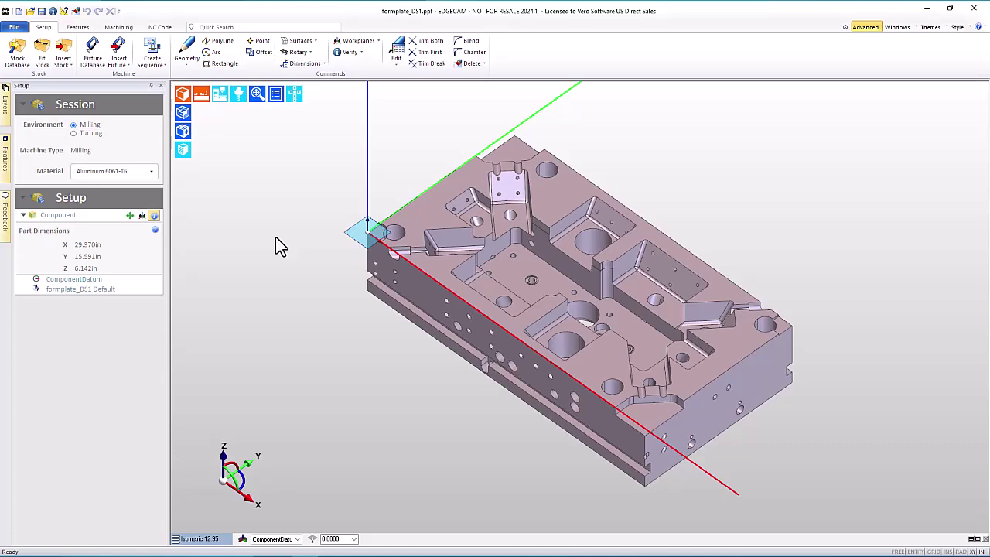
# Move the component datum to the XY centre of the part and check the available workplanes.
pyautogui.click(142, 216)
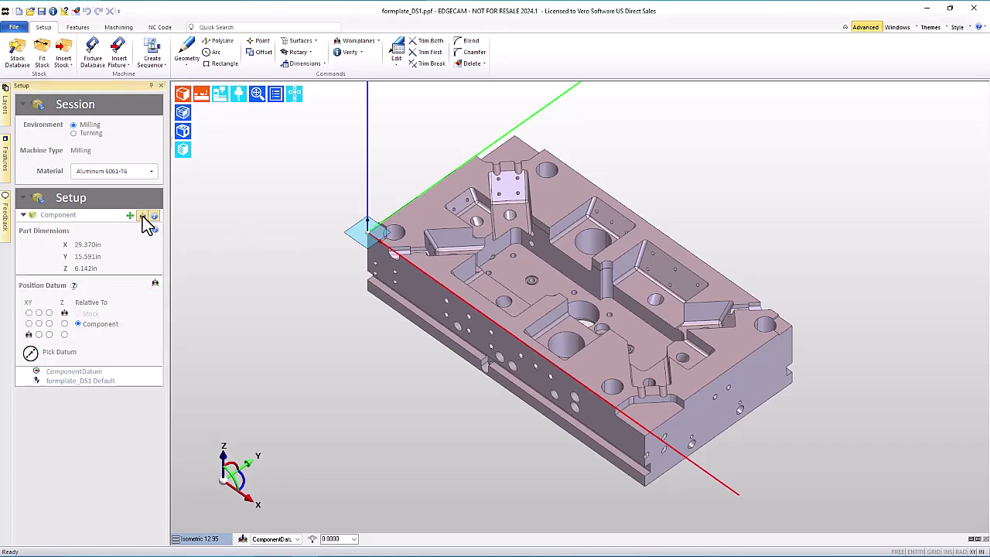
pyautogui.click(39, 323)
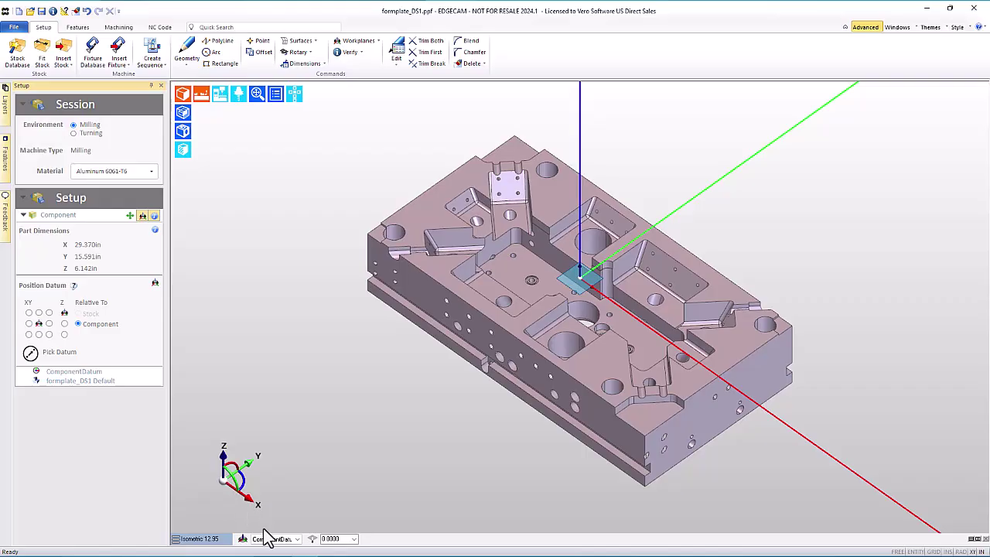
pyautogui.click(286, 539)
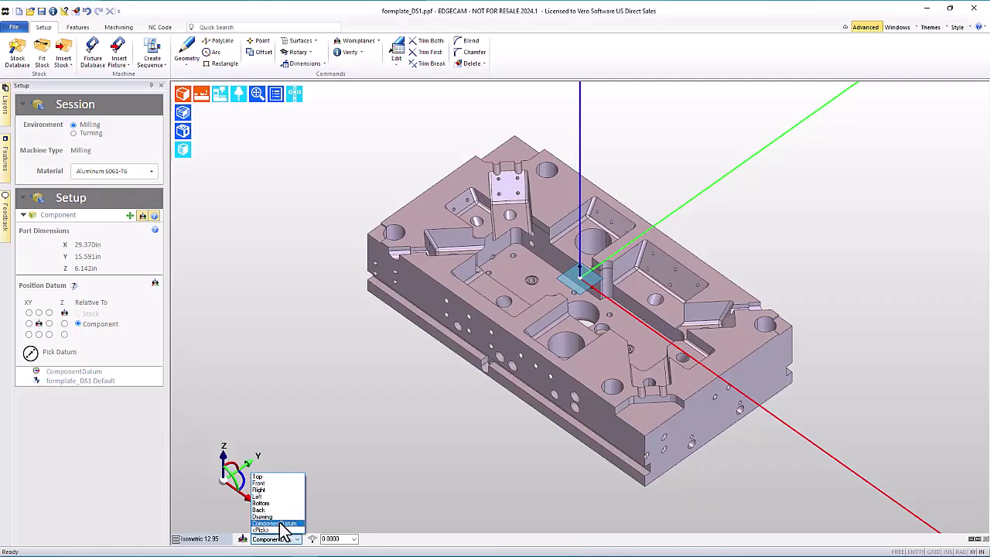
pyautogui.click(390, 516)
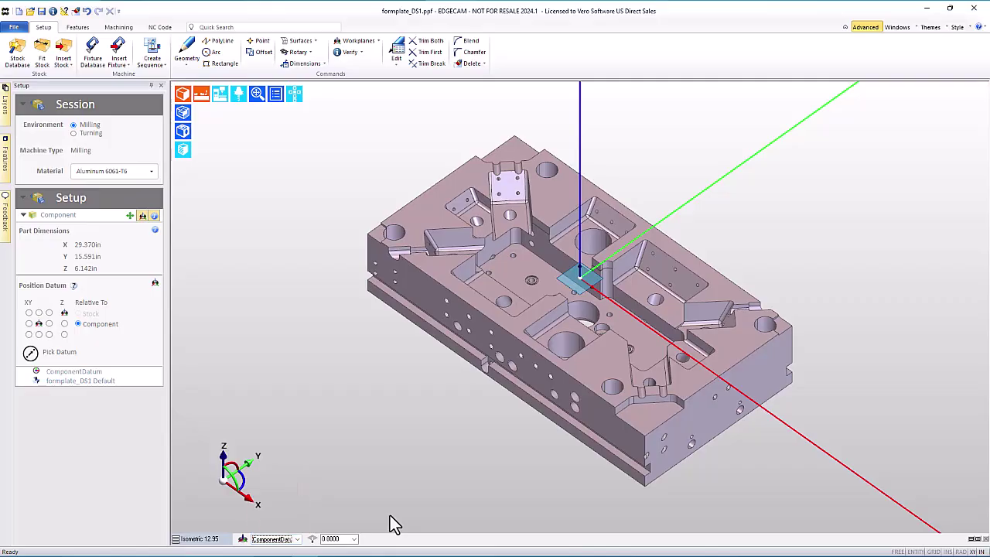
# Find 2D pockets and vertical holes from the component datum, and check the angled pocket face for unrecognised holes.
pyautogui.click(76, 27)
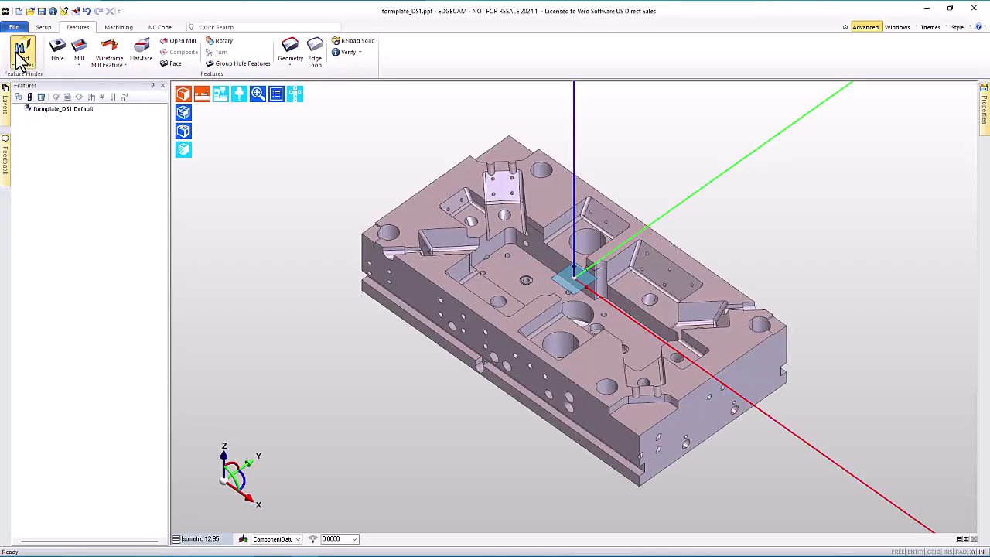
pyautogui.click(21, 55)
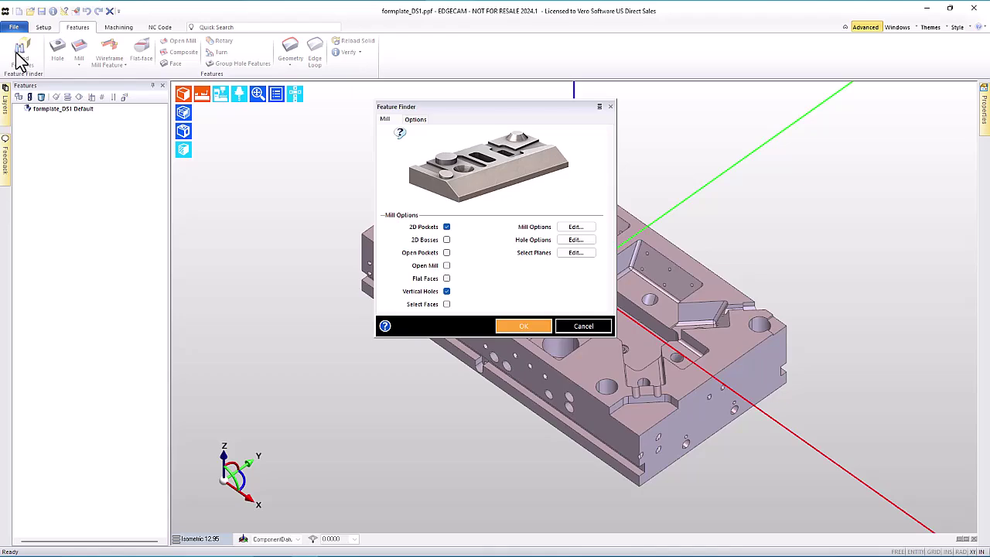
pyautogui.press('Return')
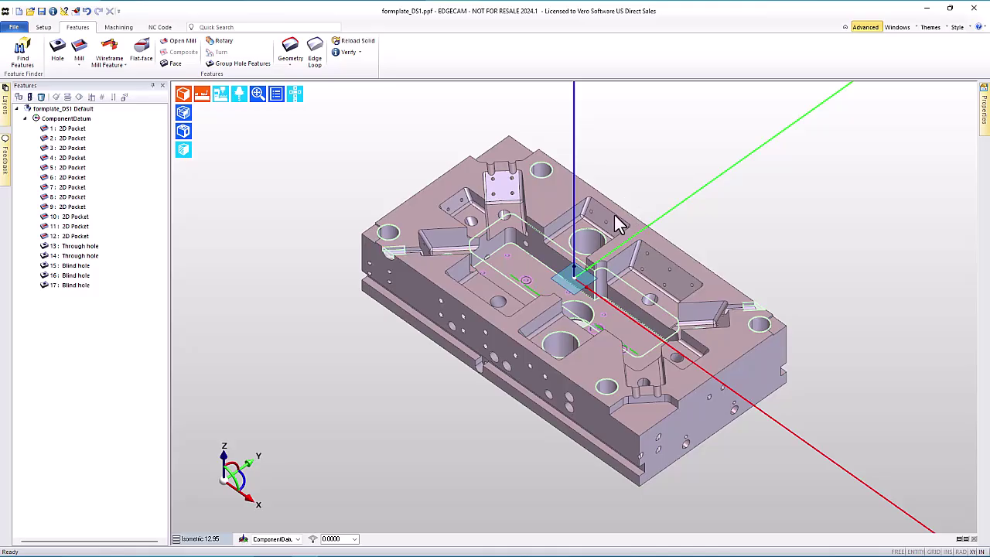
pyautogui.scroll(5, 607, 224)
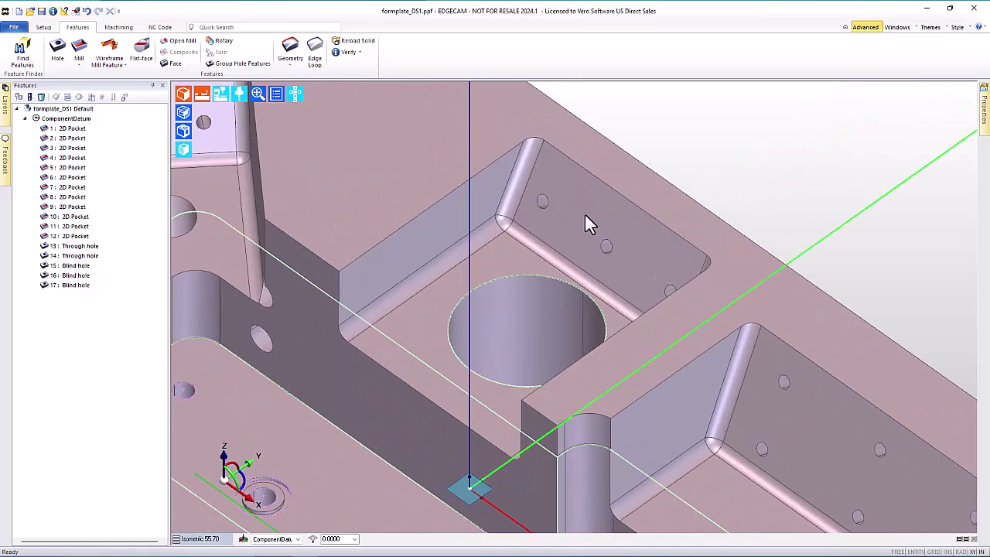
pyautogui.click(586, 217)
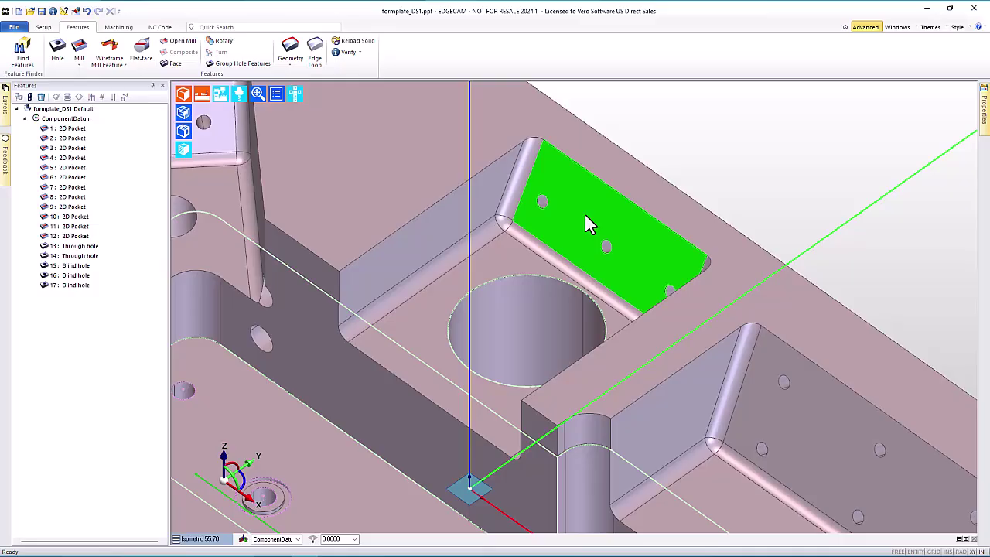
pyautogui.click(585, 217)
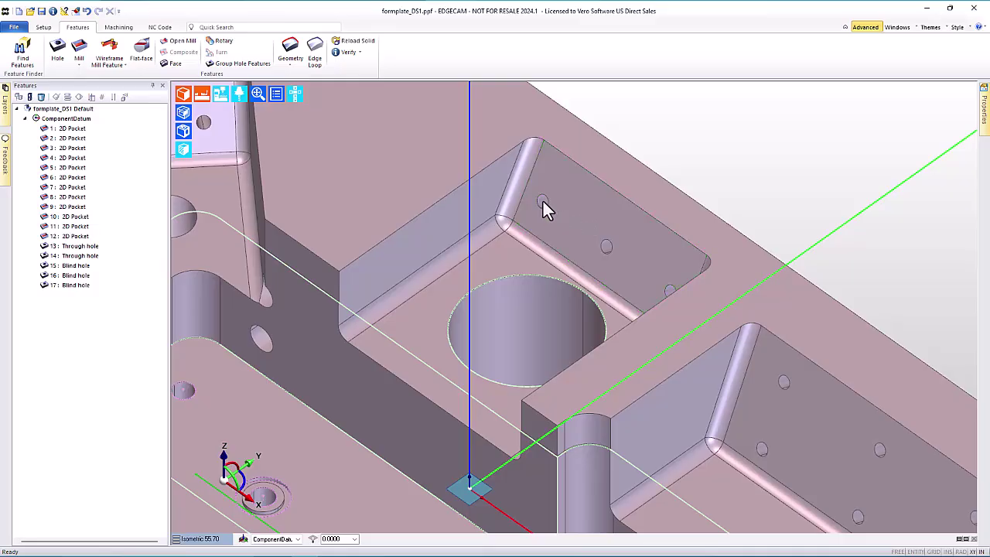
pyautogui.scroll(-4, 543, 208)
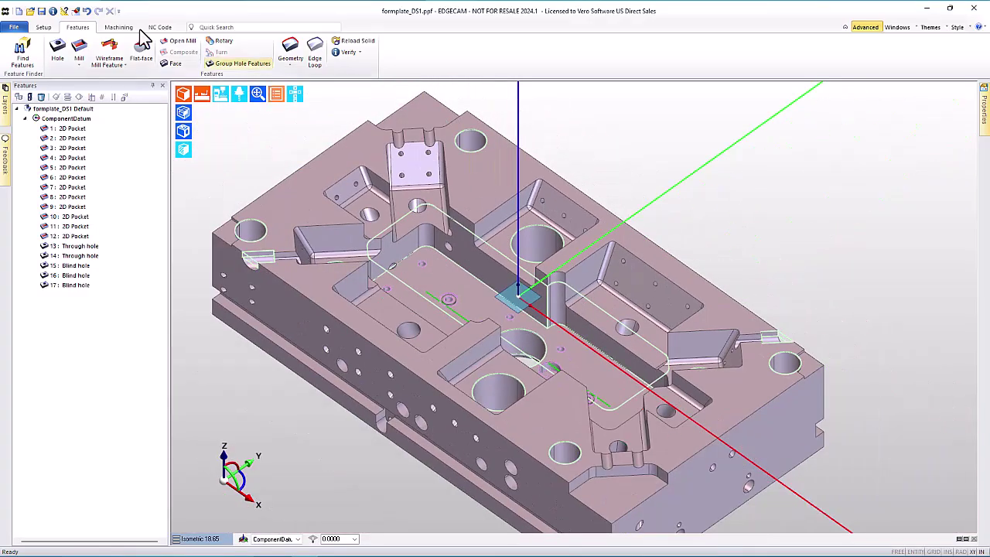
# Define a new workplane named Loc 1 with the Face Normal plane option and a picked origin.
pyautogui.click(43, 28)
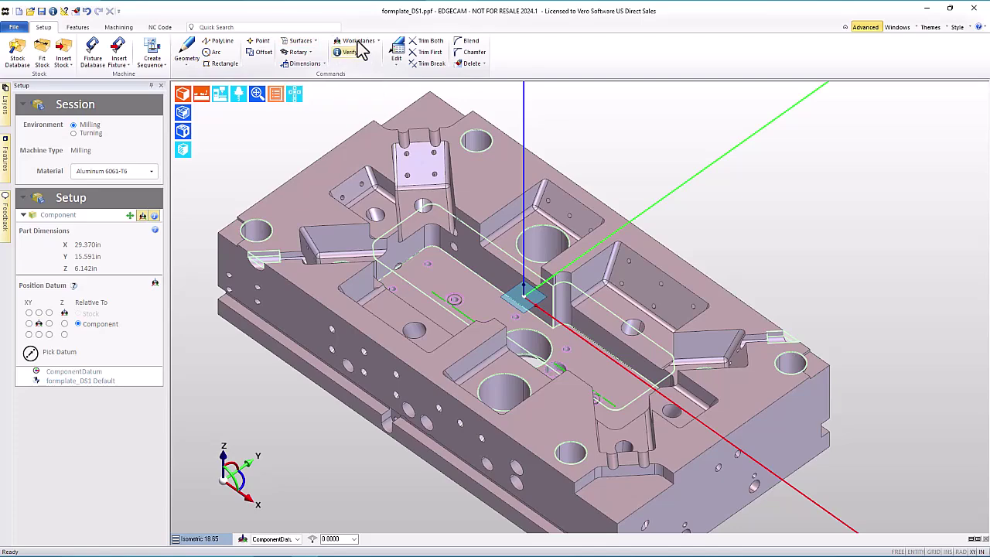
pyautogui.click(357, 41)
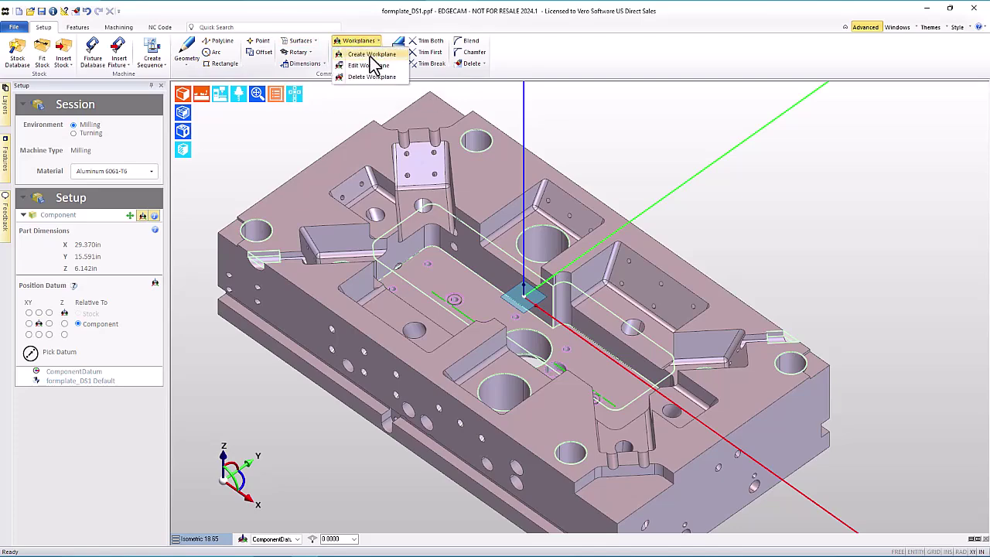
pyautogui.click(370, 57)
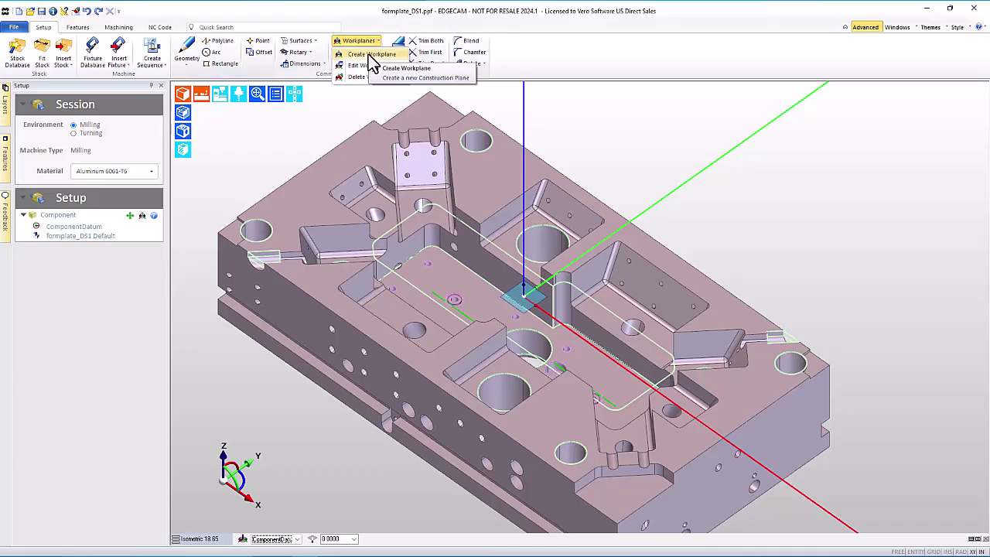
pyautogui.click(369, 55)
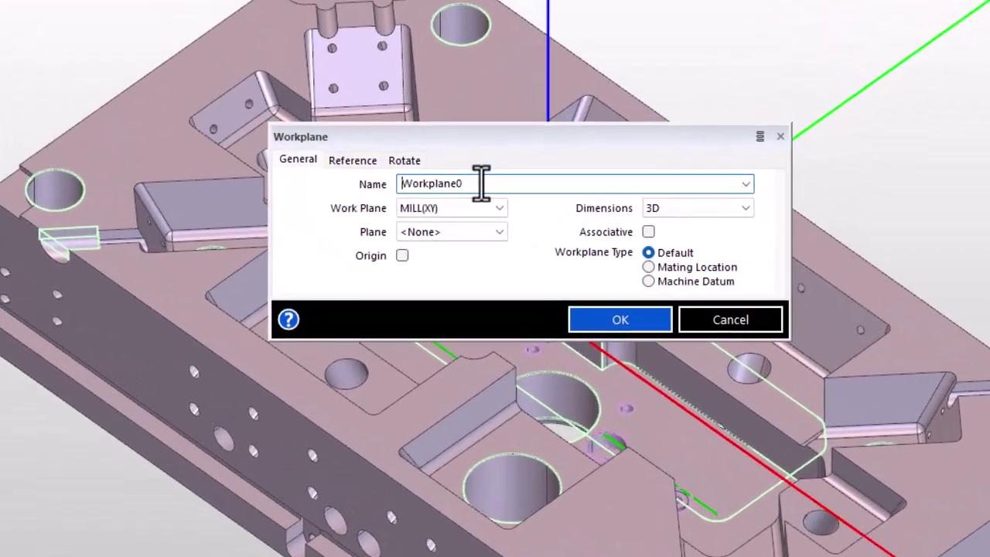
pyautogui.moveTo(481, 184); pyautogui.dragTo(295, 182)
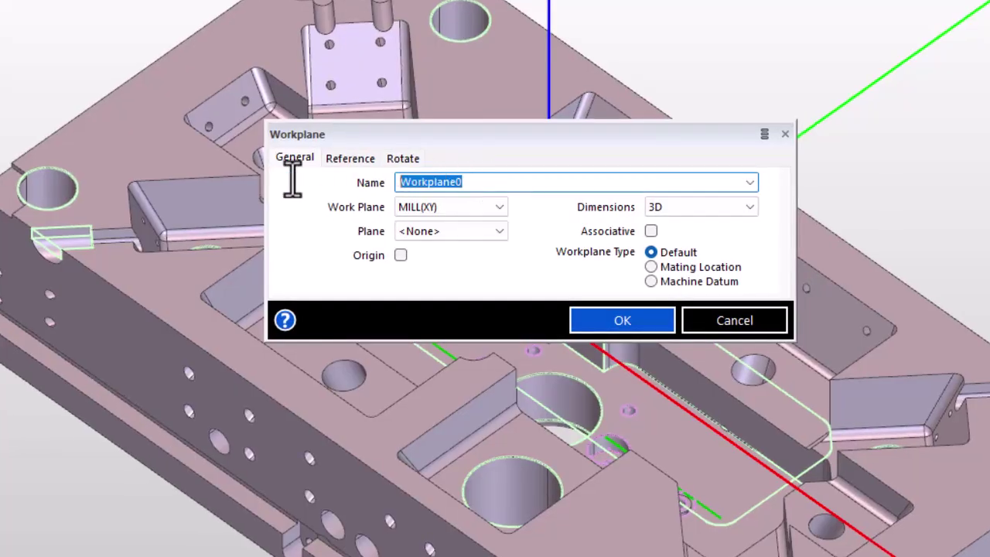
pyautogui.write('Loc 1')
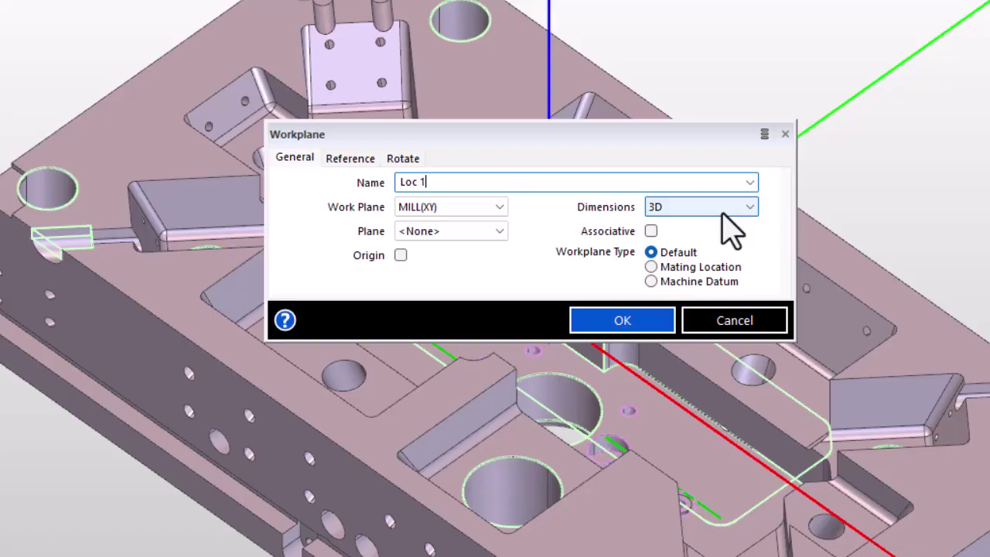
pyautogui.click(457, 231)
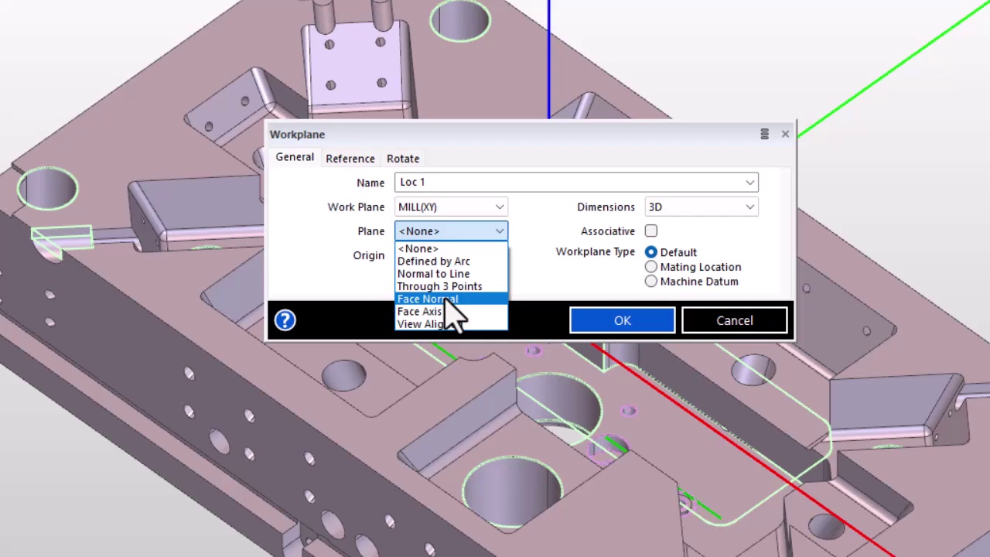
pyautogui.click(429, 298)
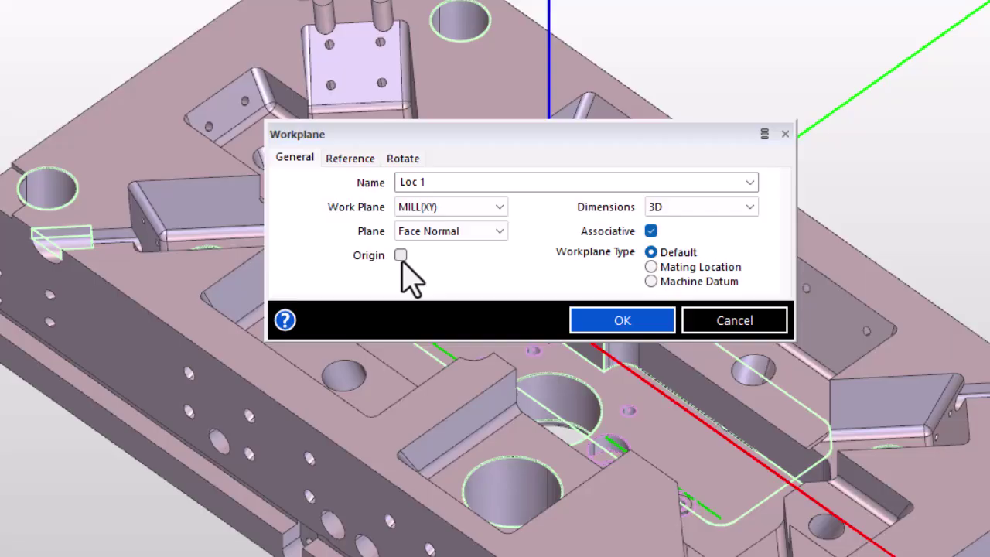
pyautogui.click(401, 255)
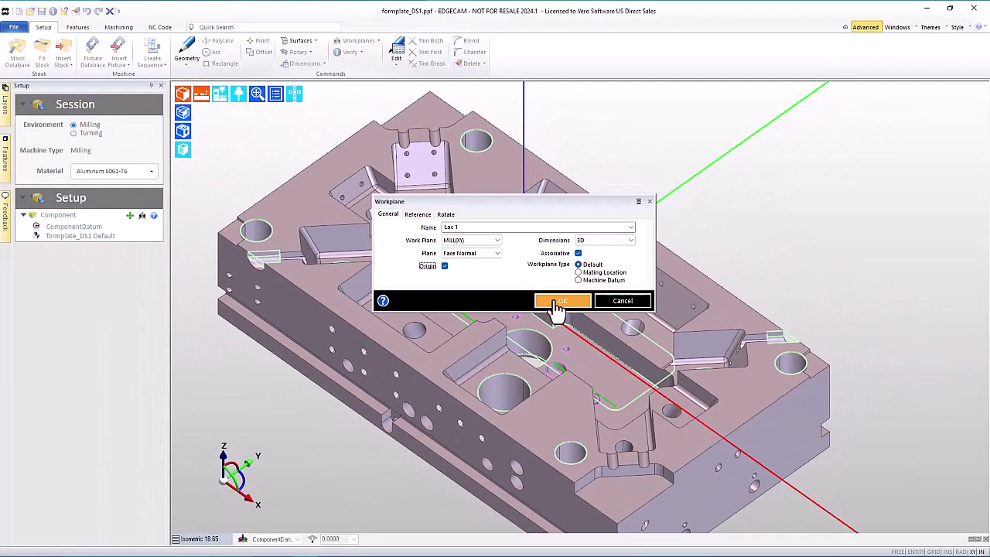
pyautogui.click(558, 301)
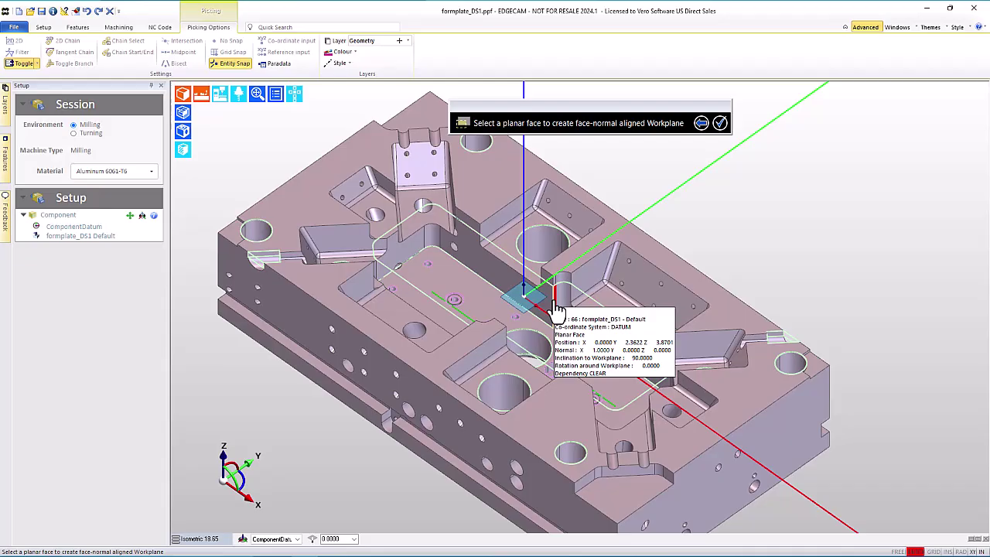
# Align the workplane to the angled pocket face with three holes and place its origin at the face's upper edge midpoint.
pyautogui.click(562, 197)
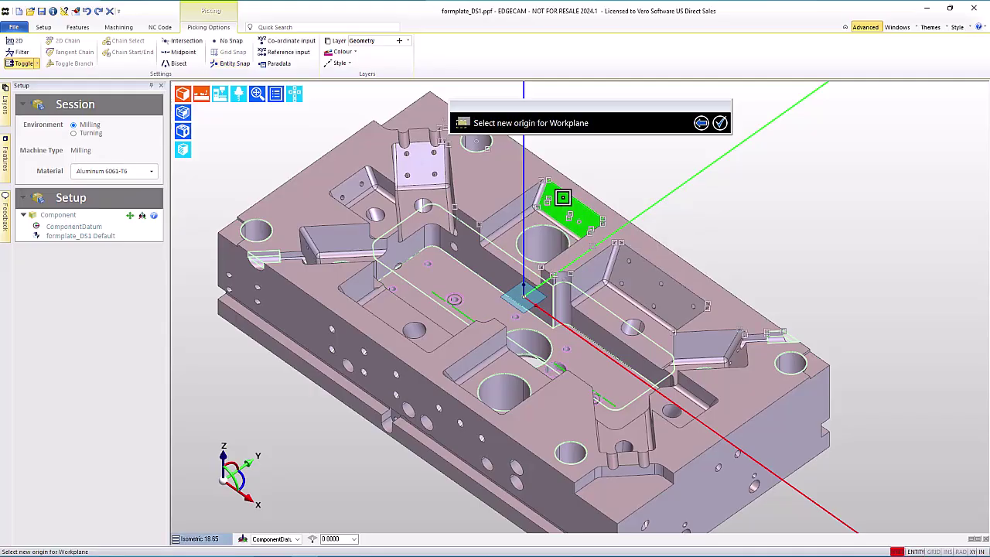
pyautogui.scroll(8, 562, 197)
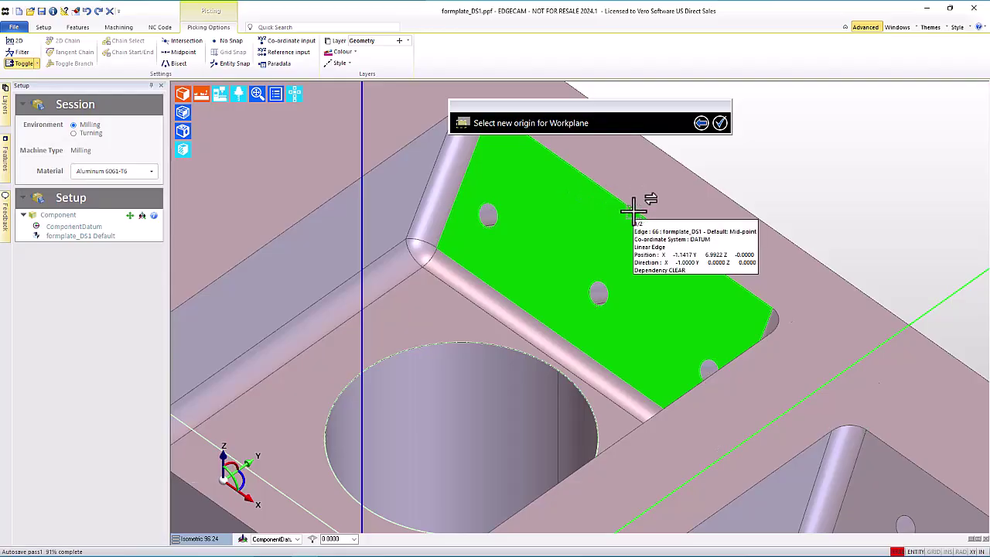
pyautogui.click(633, 208)
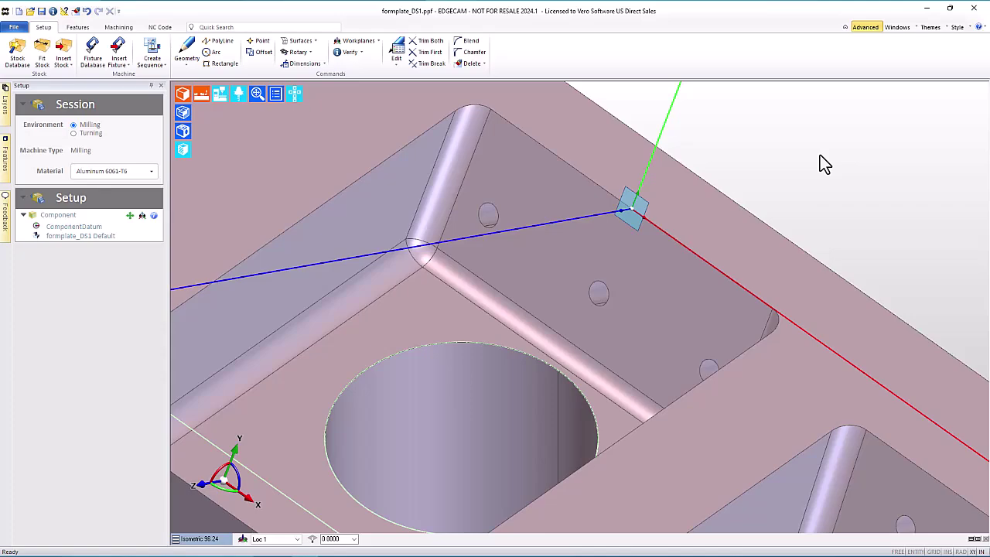
pyautogui.scroll(-4, 820, 155)
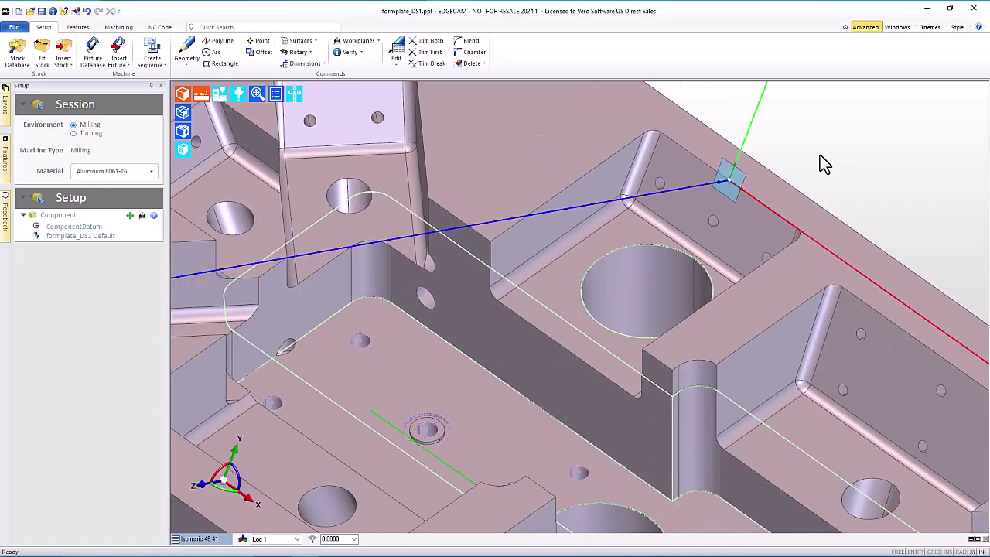
# Find 2D pockets and vertical holes from the Loc 1 workplane.
pyautogui.click(77, 27)
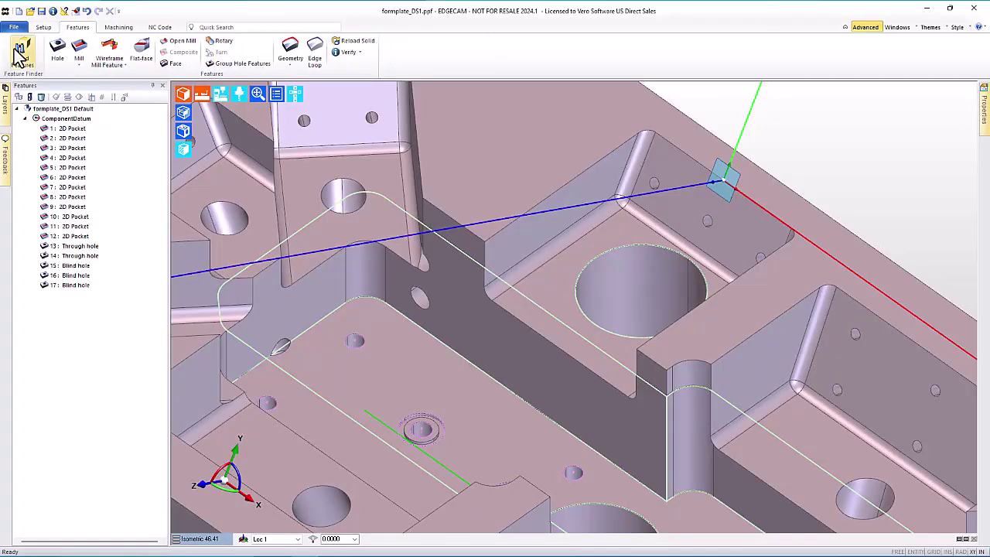
pyautogui.click(17, 53)
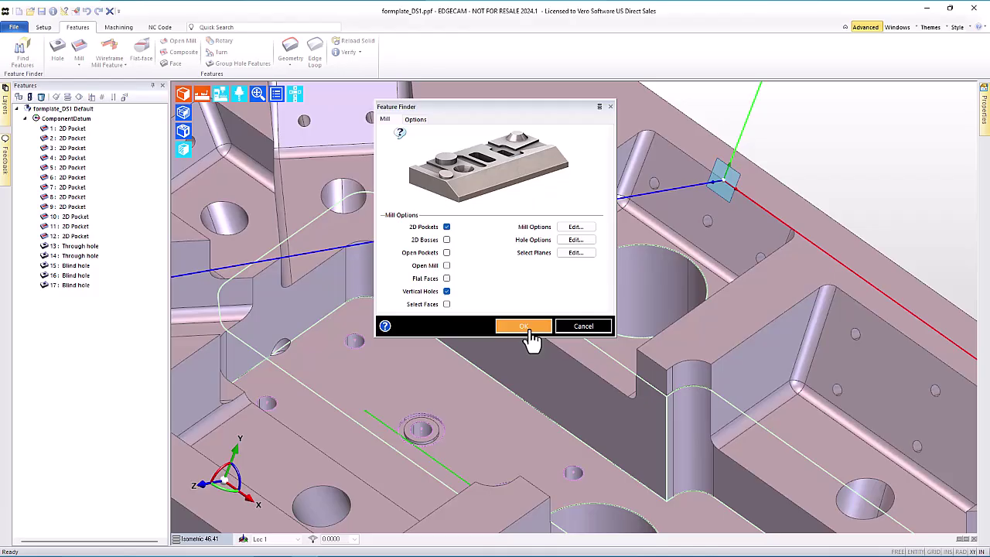
pyautogui.click(523, 326)
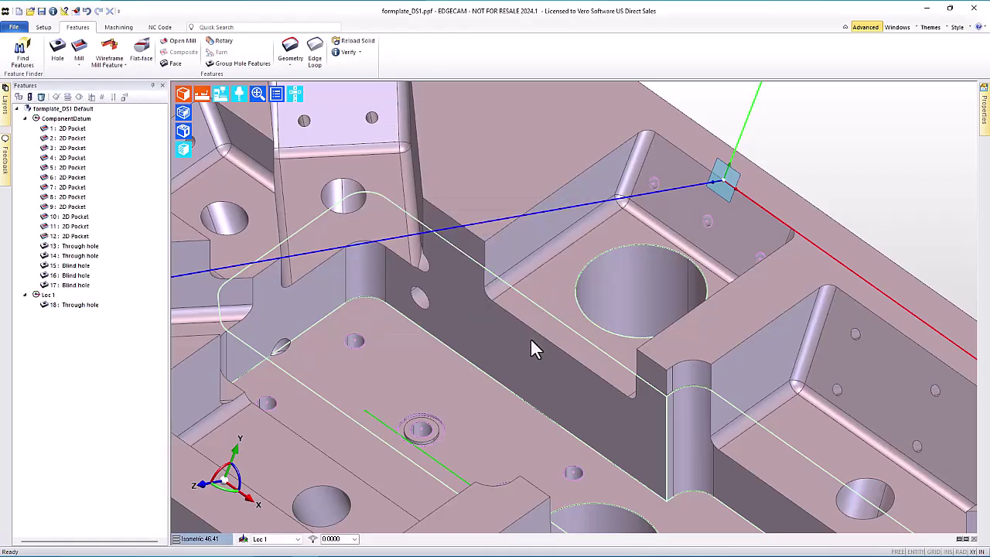
# Isolate the features from the solid display and examine the geometry level and depth of the through hole found under Loc 1.
pyautogui.click(54, 309)
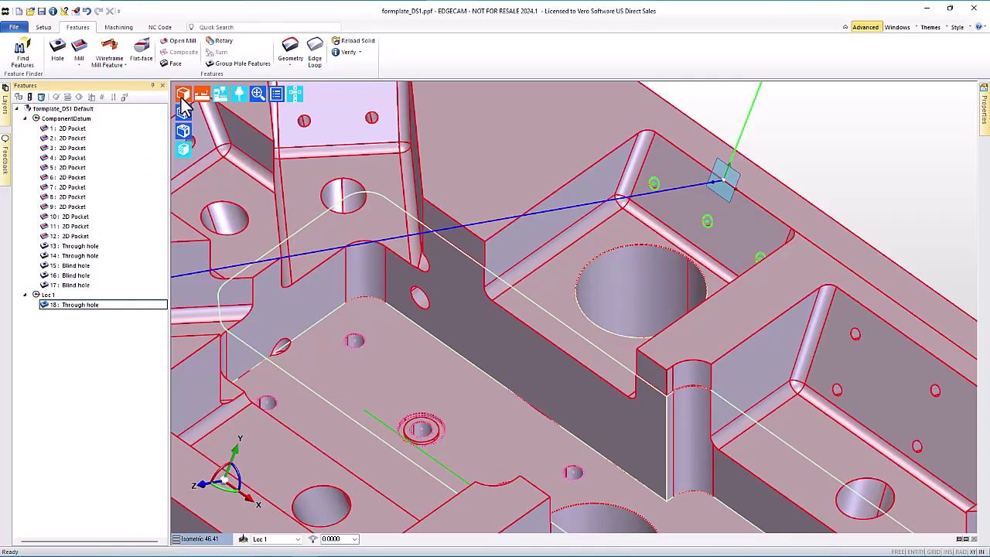
pyautogui.click(184, 131)
pyautogui.click(184, 133)
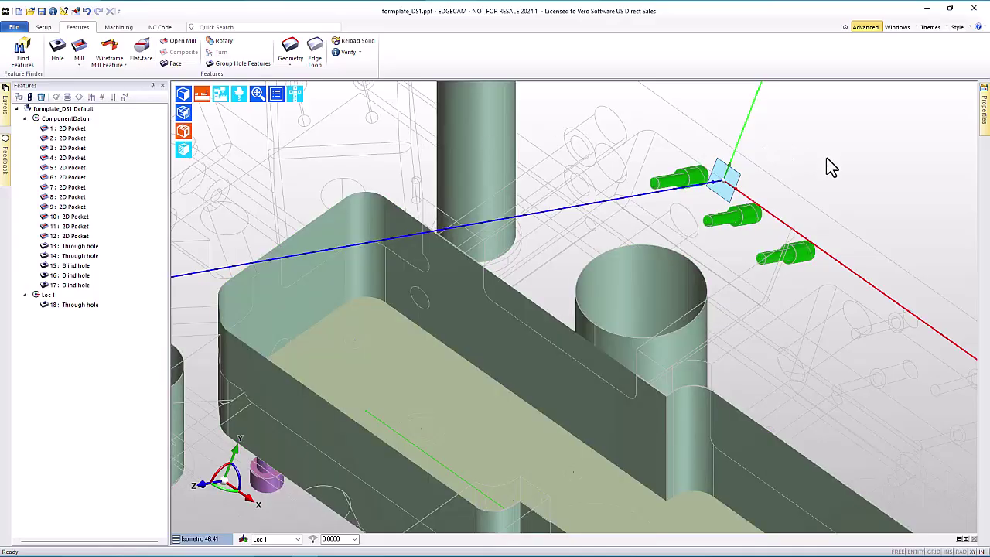
pyautogui.doubleClick(68, 305)
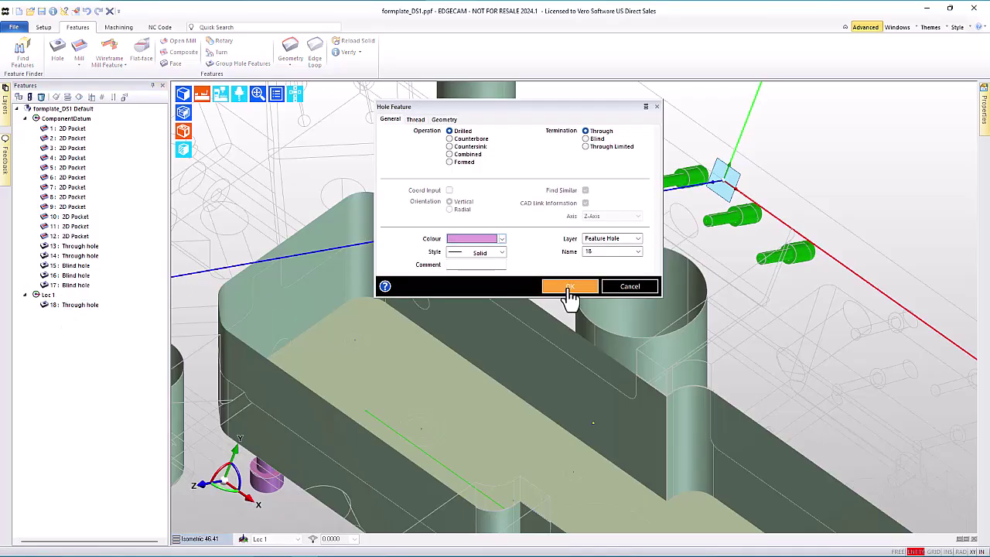
pyautogui.click(444, 119)
pyautogui.click(454, 132)
pyautogui.write('0')
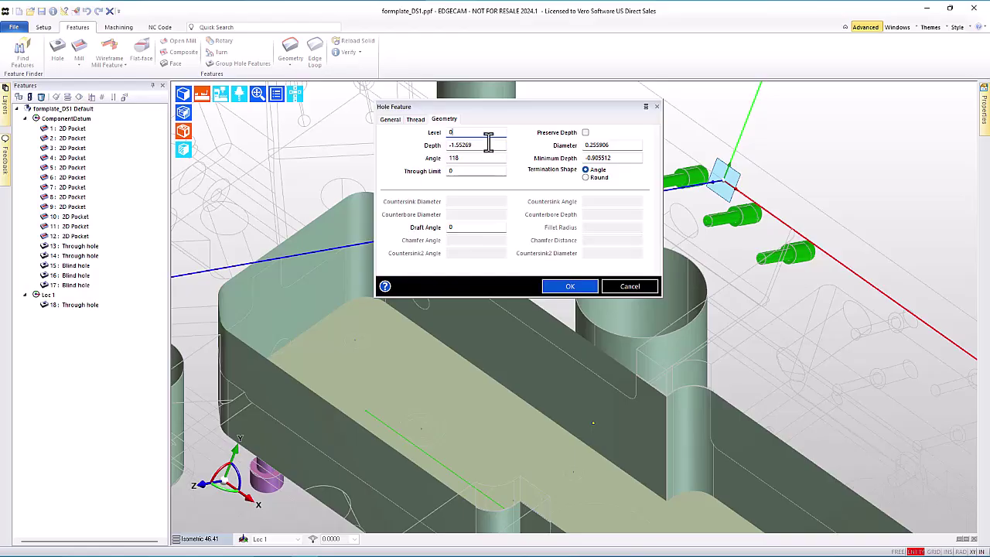
pyautogui.click(631, 287)
pyautogui.click(184, 132)
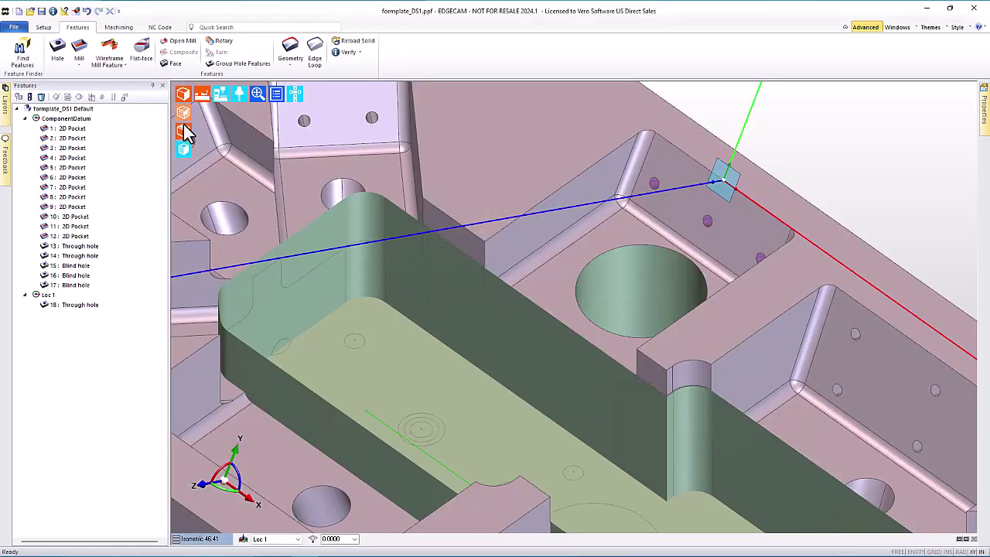
# Start editing the Loc 1 workplane with the option to pick a new origin.
pyautogui.click(49, 28)
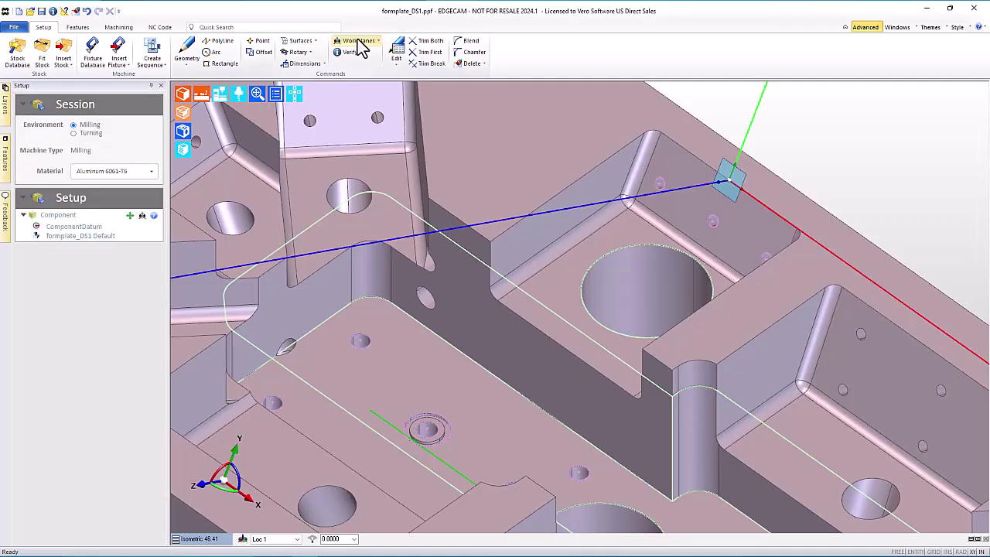
pyautogui.click(356, 40)
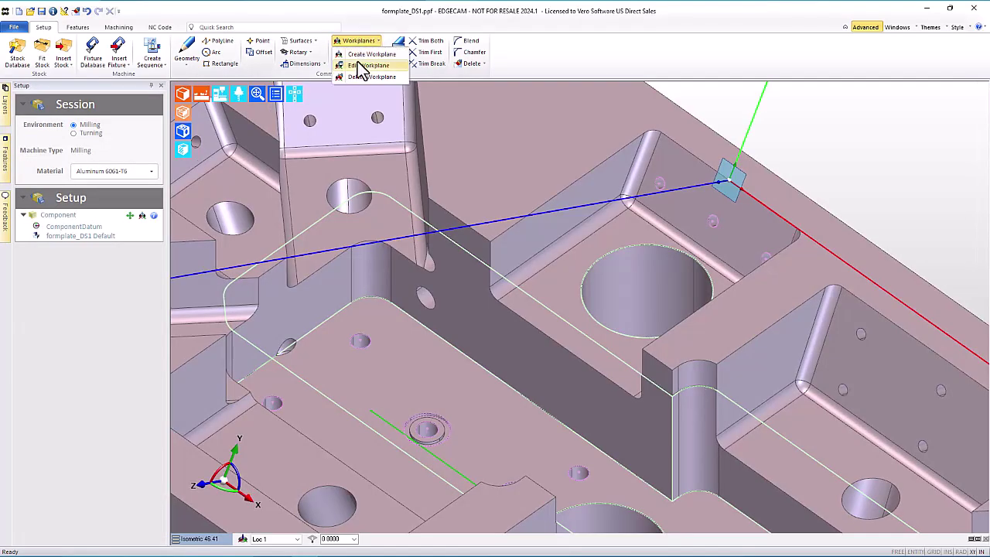
pyautogui.click(361, 66)
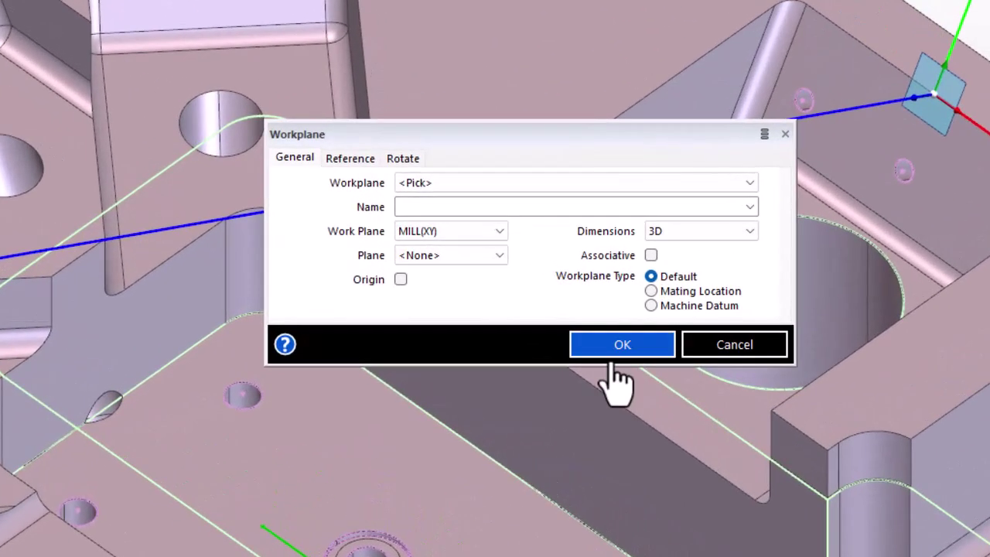
pyautogui.click(447, 182)
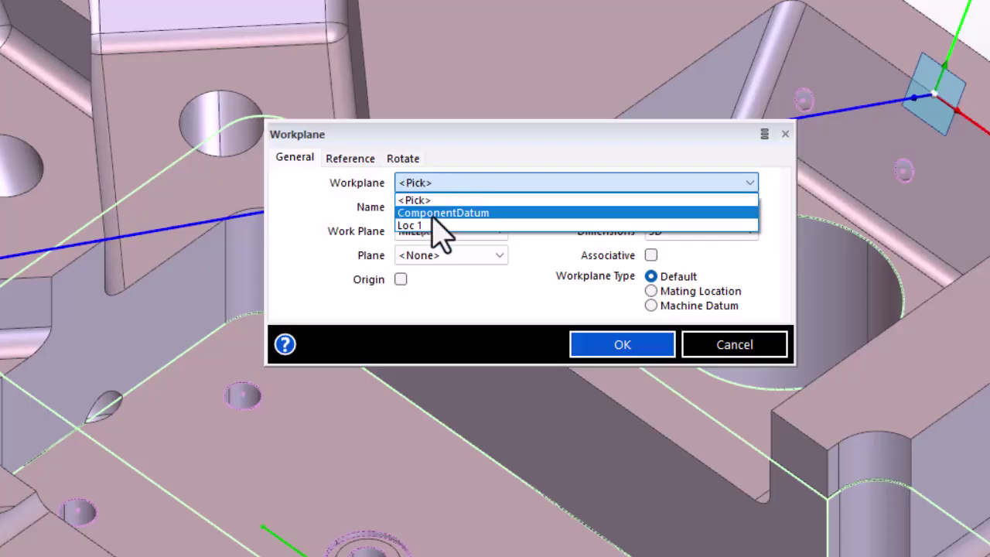
pyautogui.click(428, 225)
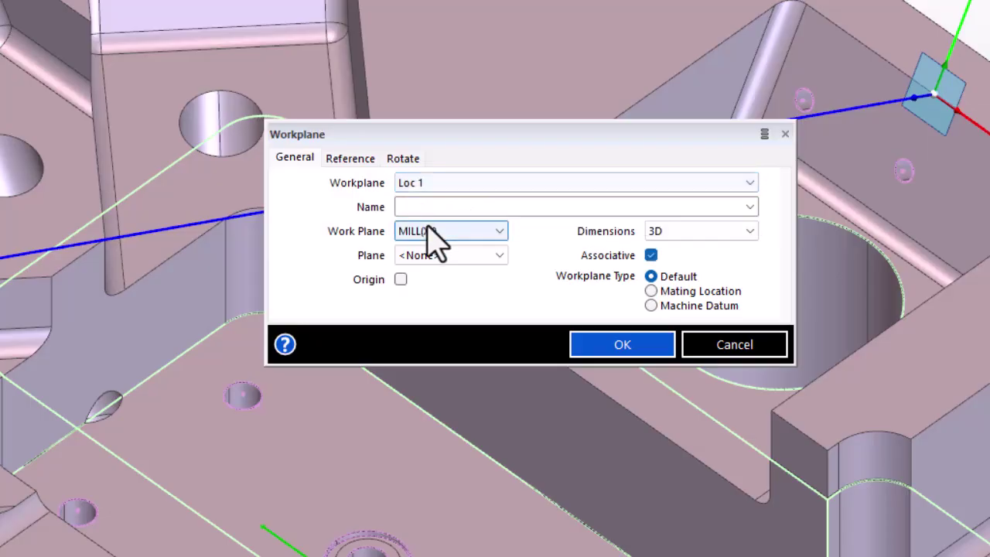
pyautogui.click(400, 280)
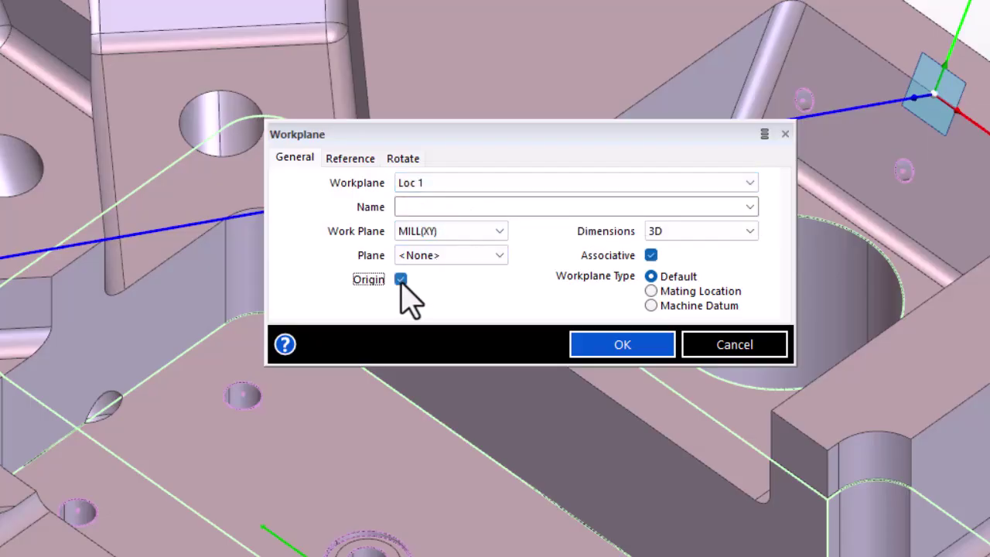
pyautogui.click(628, 347)
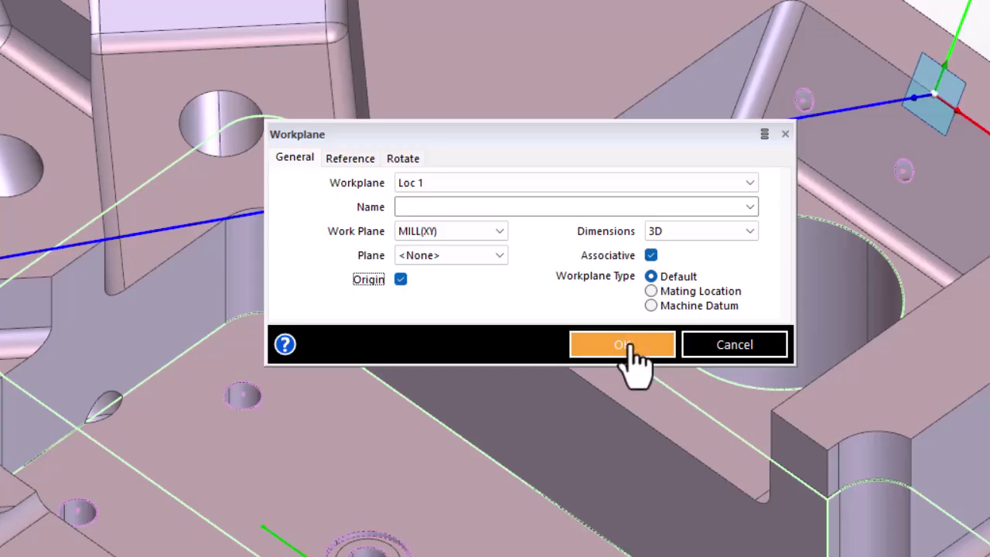
pyautogui.click(627, 346)
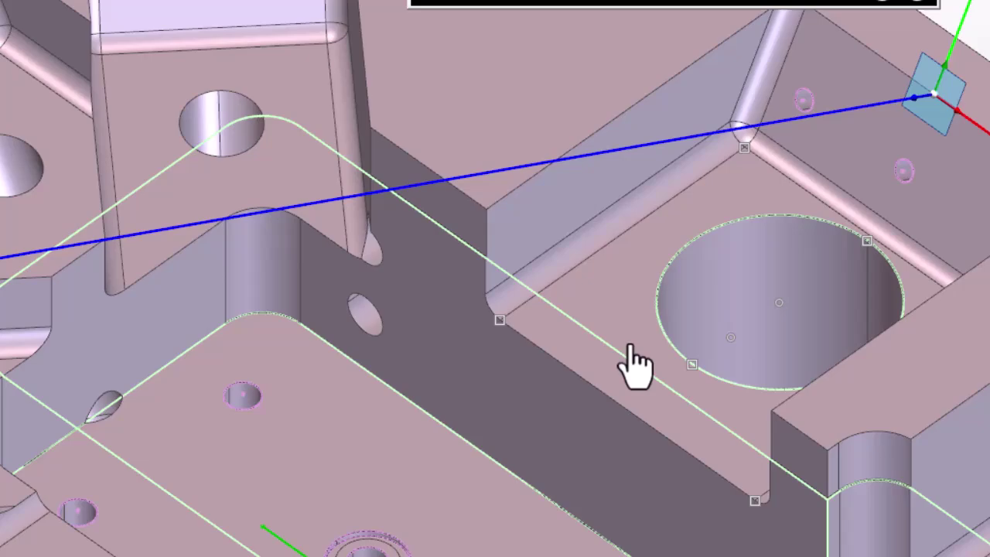
# Place the Loc 1 origin at world coordinates X0 Y0 Z0.
pyautogui.press('x')
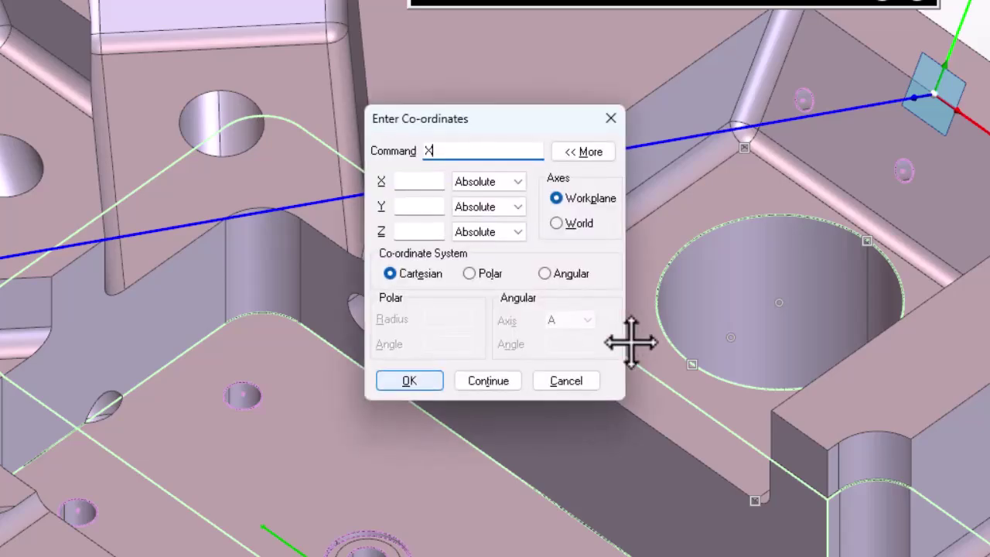
pyautogui.click(570, 226)
pyautogui.click(417, 182)
pyautogui.write('0')
pyautogui.press('Tab')
pyautogui.write('0')
pyautogui.press('Tab')
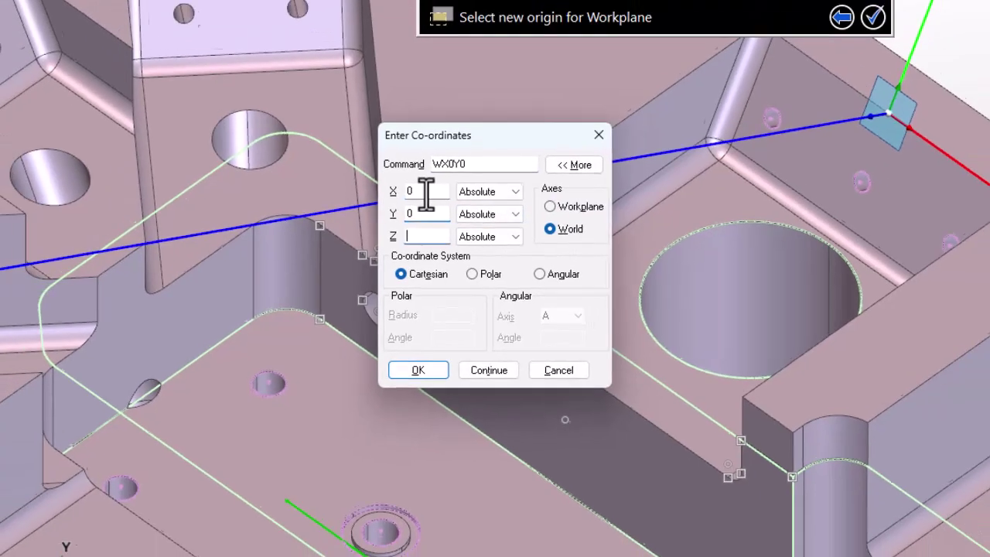
pyautogui.write('0')
pyautogui.press('Return')
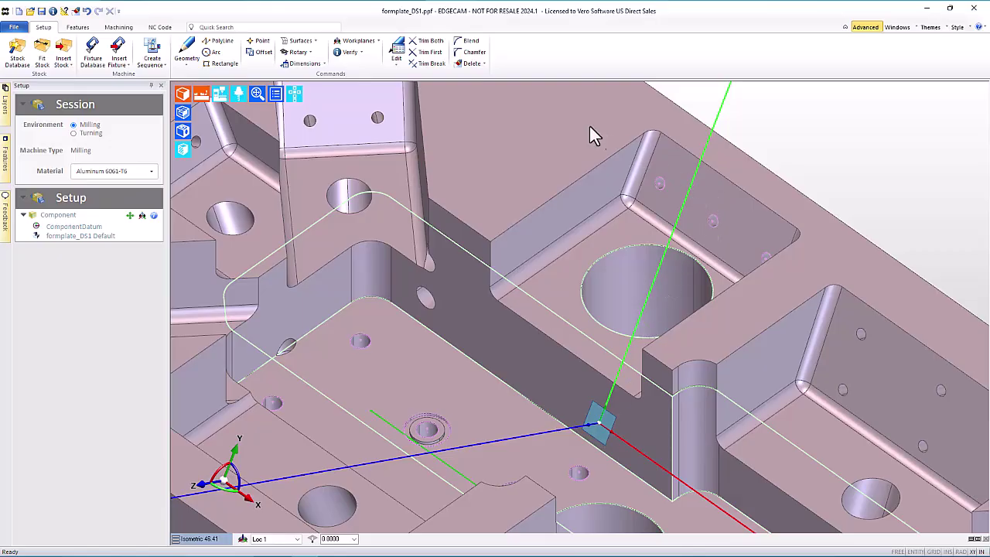
# Check the geometry level of the hole feature on the three-hole angled face relative to the moved Loc 1 origin.
pyautogui.click(658, 185)
pyautogui.rightClick(659, 184)
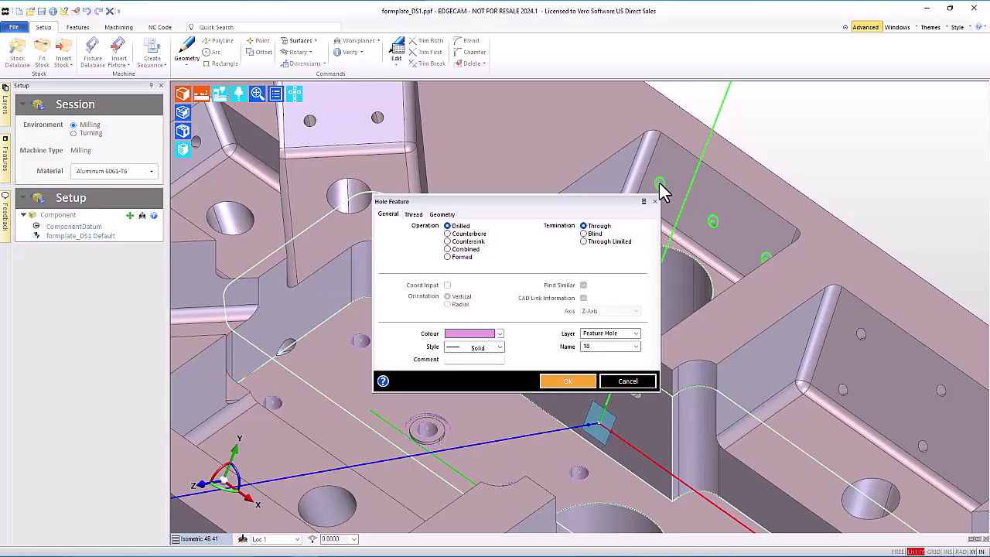
pyautogui.click(442, 214)
pyautogui.click(478, 228)
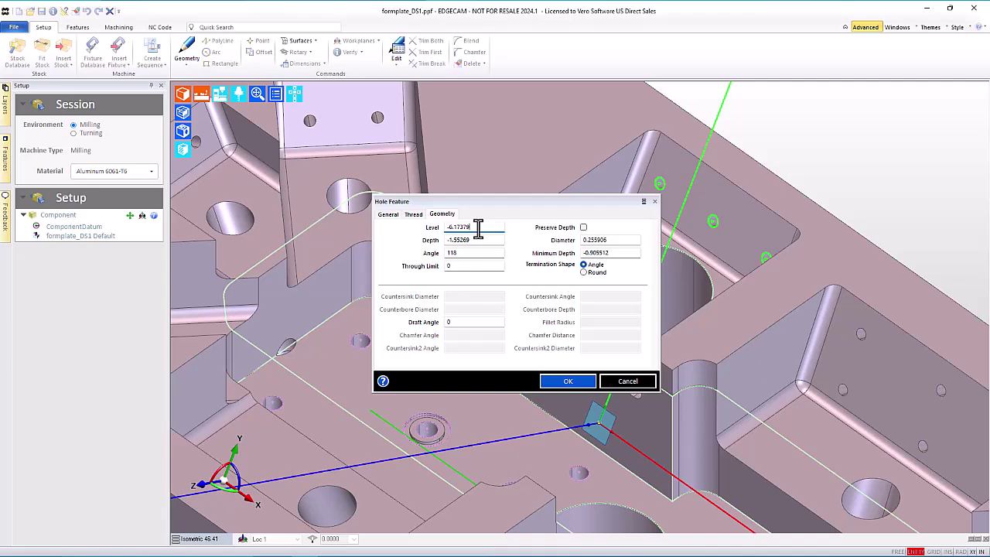
pyautogui.click(636, 382)
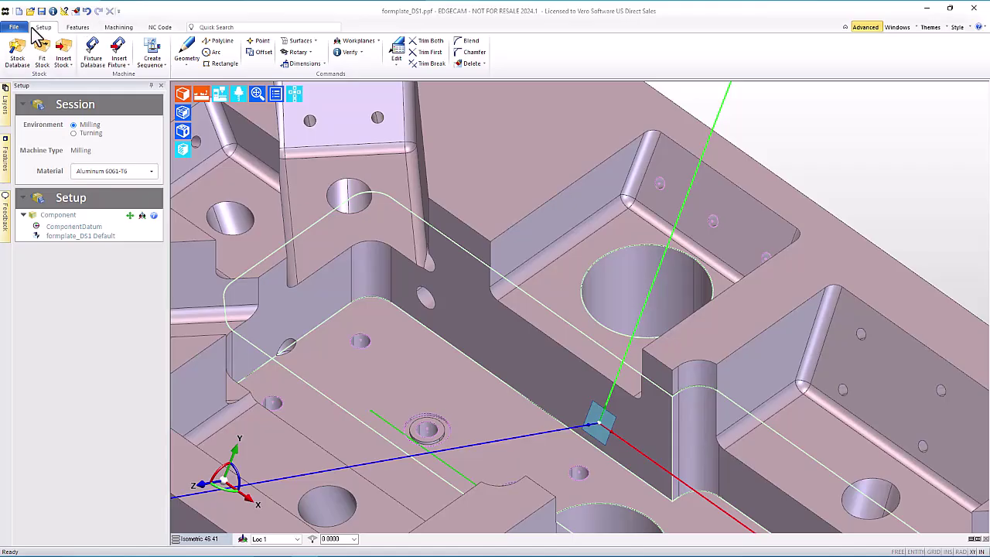
# Create a workplane named Loc 2 with the Face Normal plane option on the angled pocket face with five holes, without picking an origin.
pyautogui.click(357, 41)
pyautogui.click(369, 56)
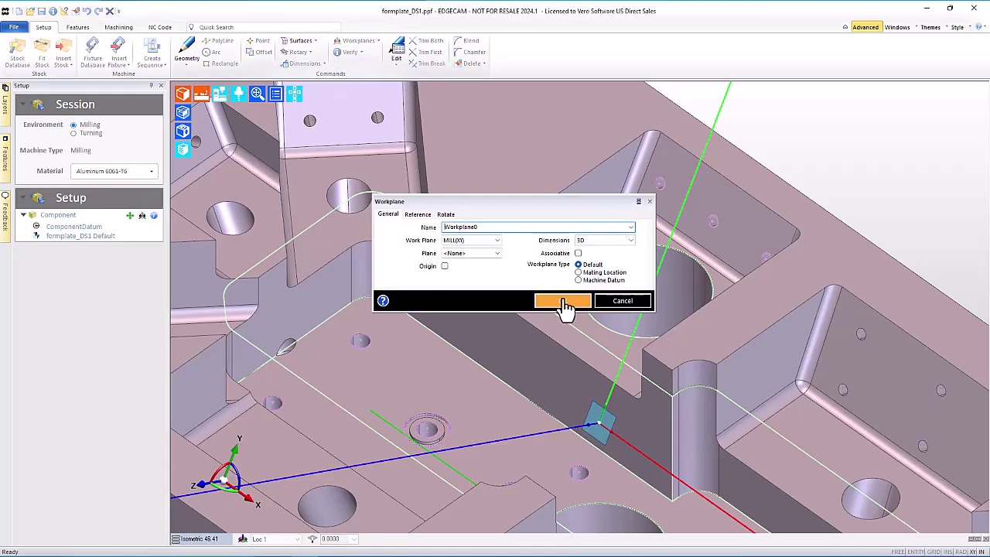
pyautogui.moveTo(504, 227); pyautogui.dragTo(359, 220)
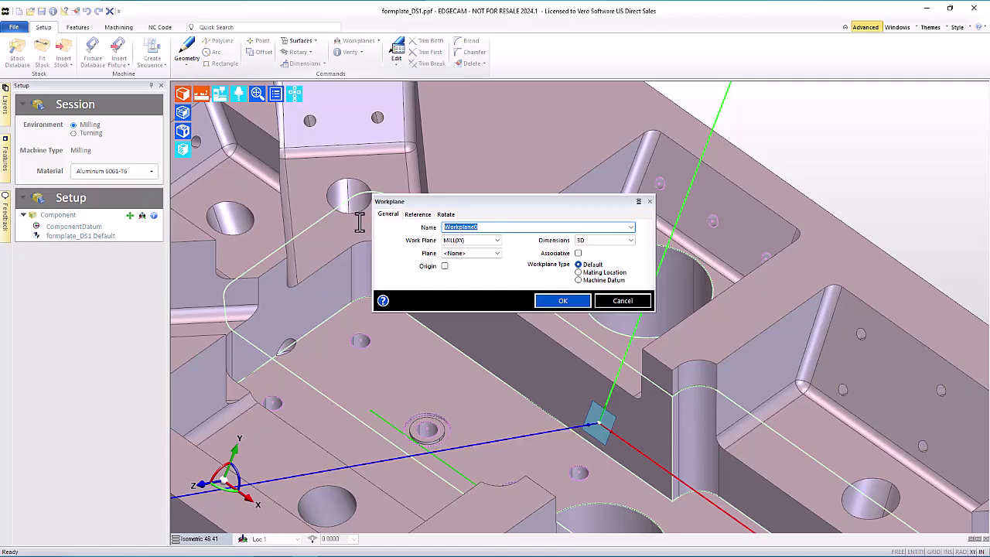
pyautogui.write('Loc 2')
pyautogui.click(484, 255)
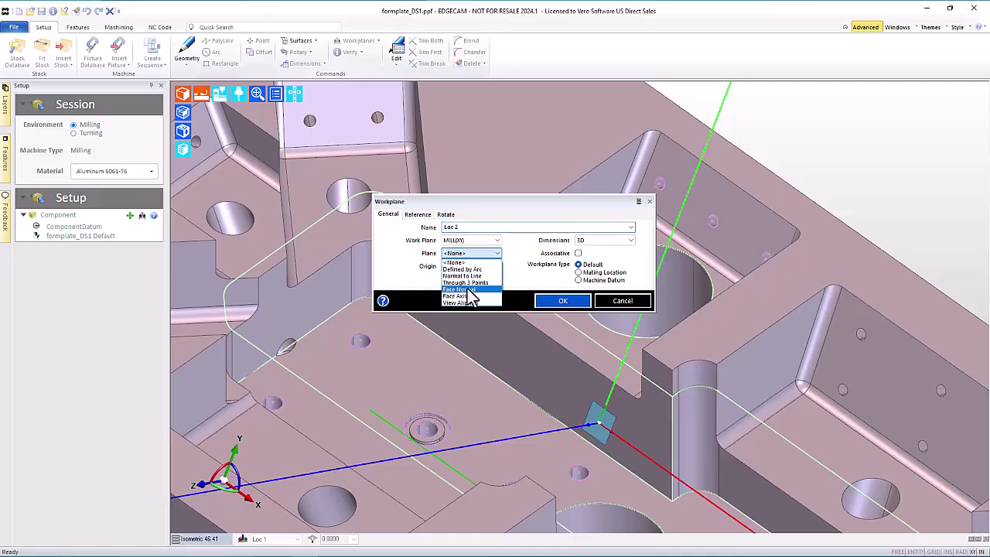
pyautogui.click(464, 288)
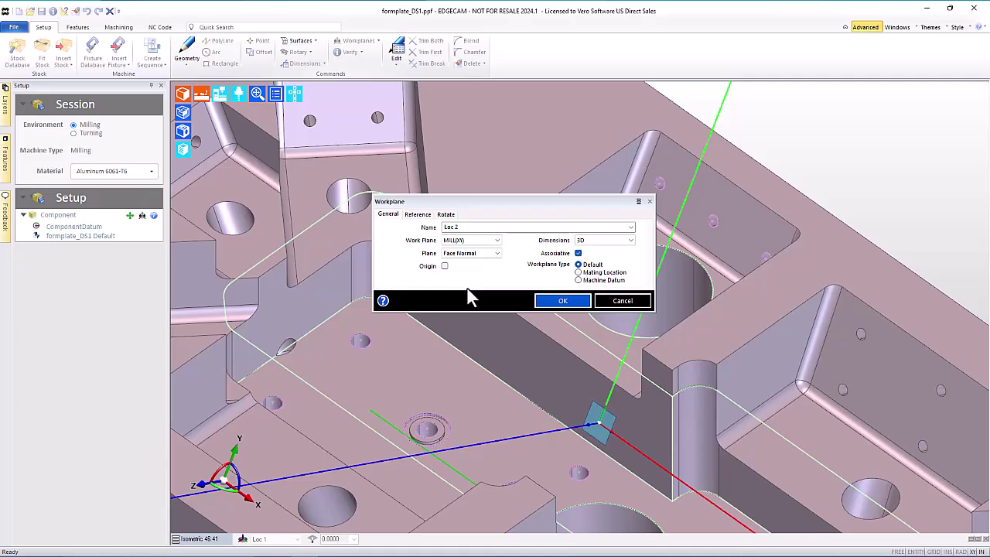
pyautogui.click(552, 305)
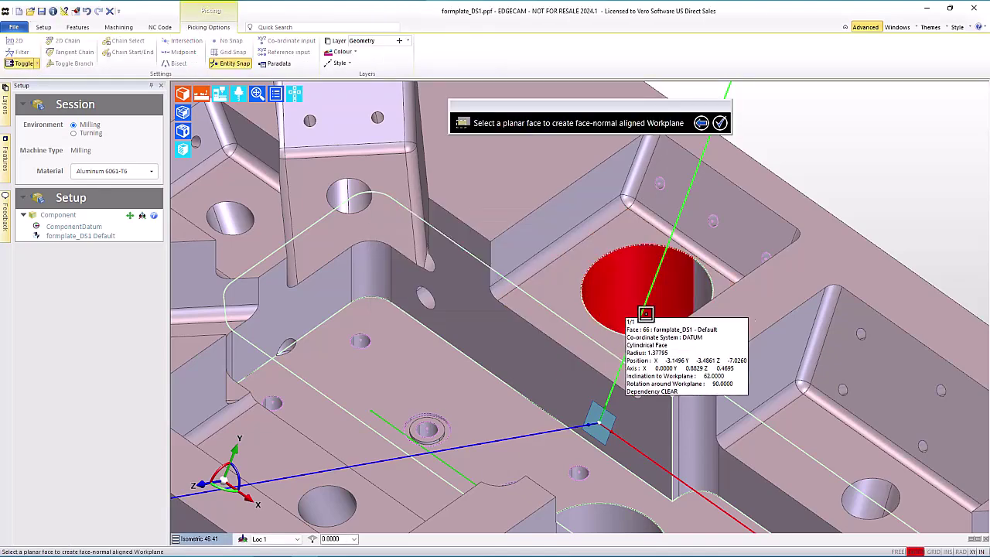
pyautogui.click(900, 351)
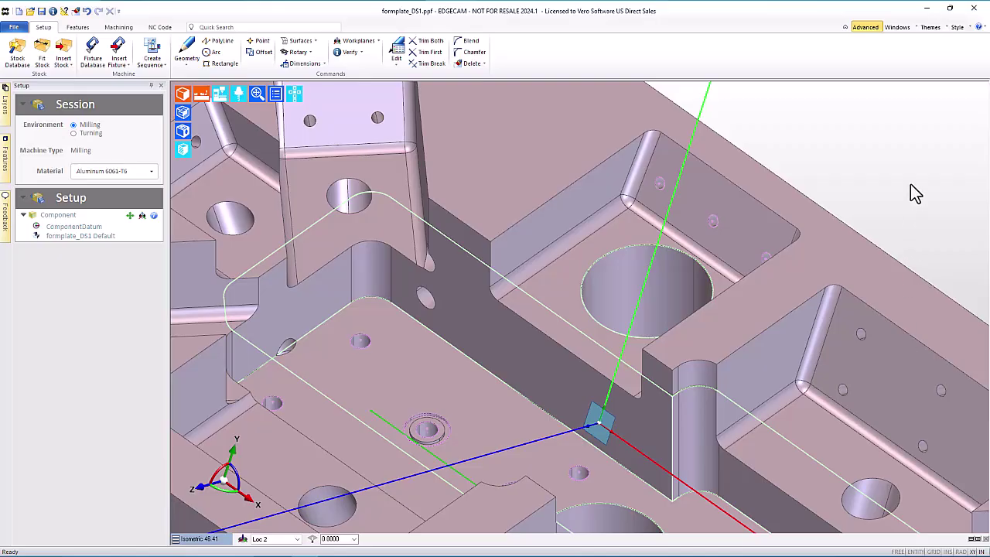
# Find 2D pockets and vertical holes from the Loc 2 workplane.
pyautogui.moveTo(915, 191); pyautogui.dragTo(611, 177, button='middle')
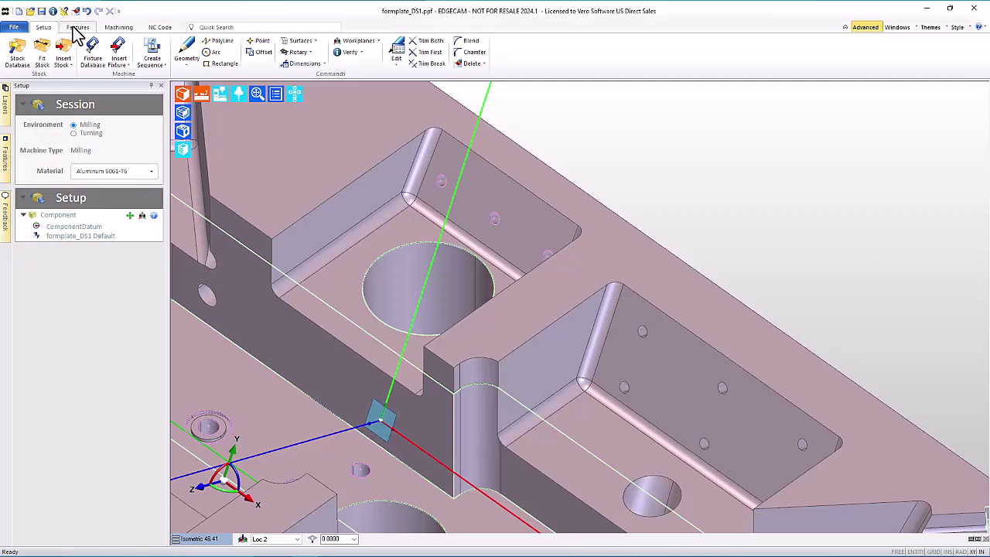
pyautogui.click(77, 27)
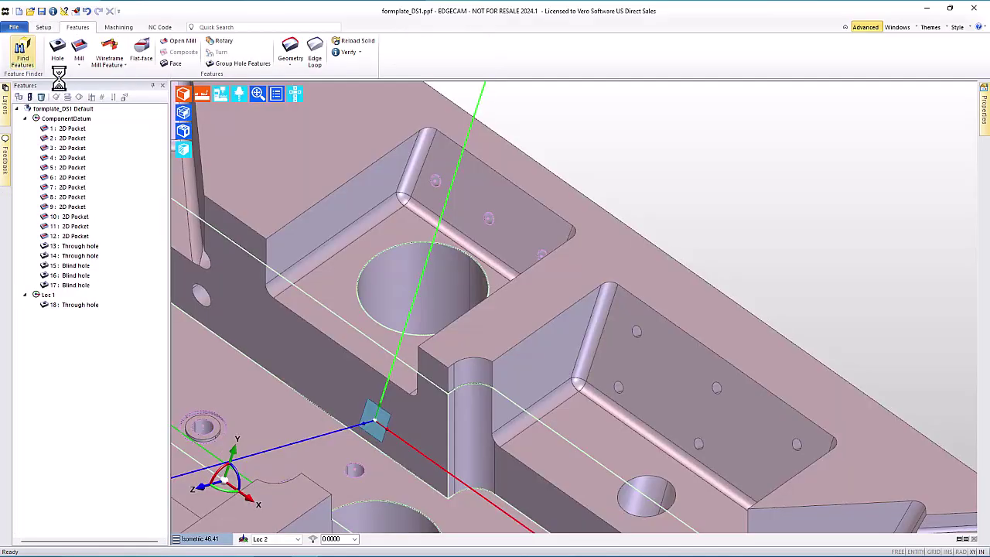
pyautogui.click(22, 54)
pyautogui.click(523, 326)
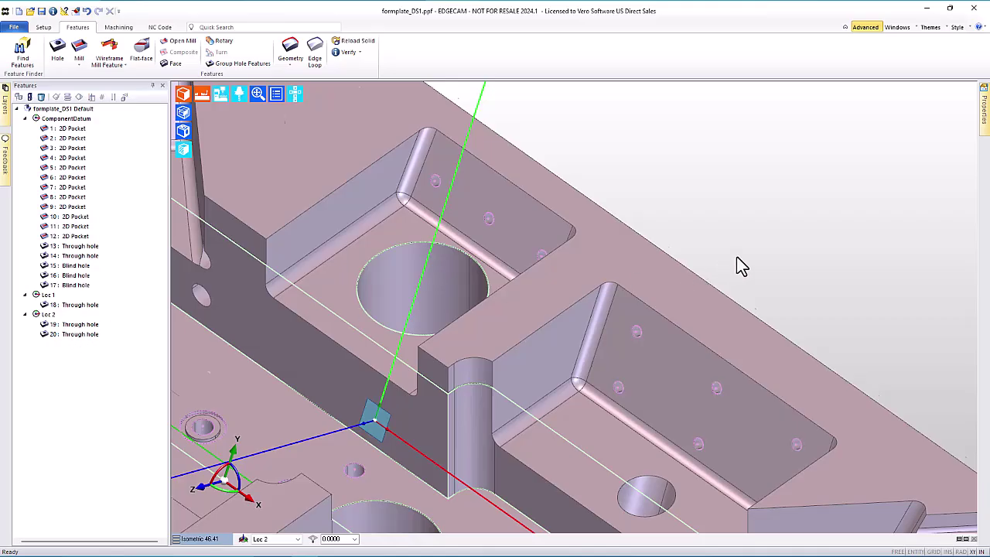
# Turn on Track Workplane in the view configuration.
pyautogui.scroll(-5, 740, 267)
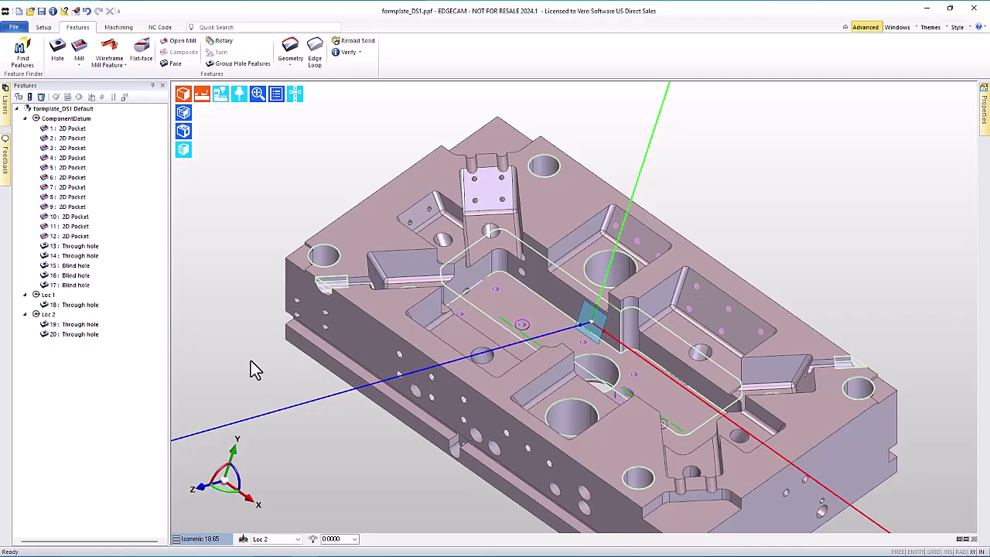
pyautogui.click(275, 94)
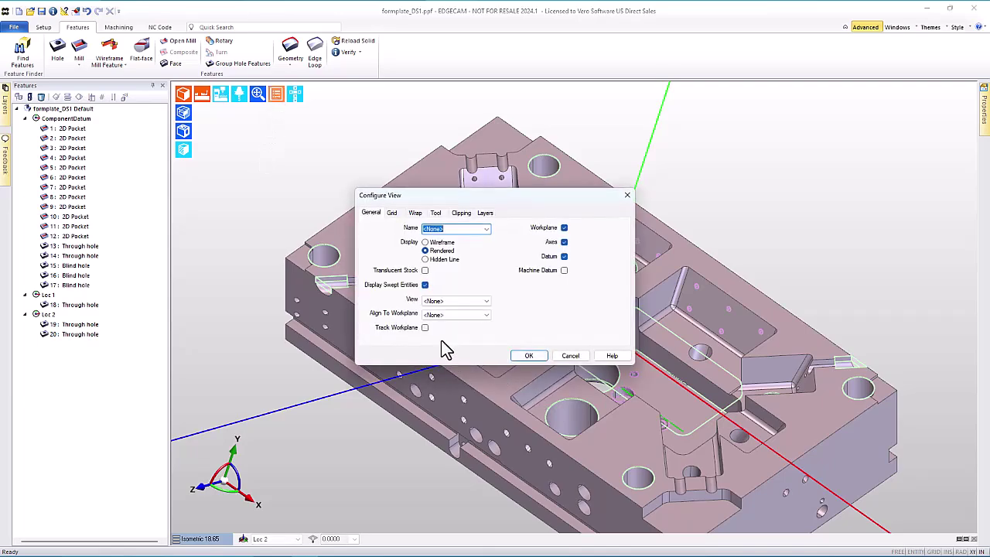
pyautogui.click(424, 328)
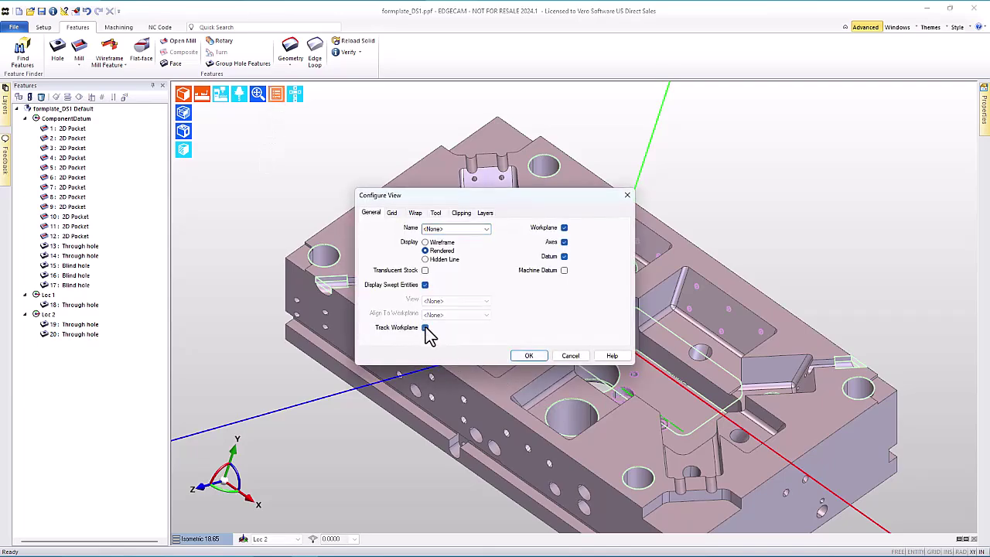
pyautogui.click(529, 358)
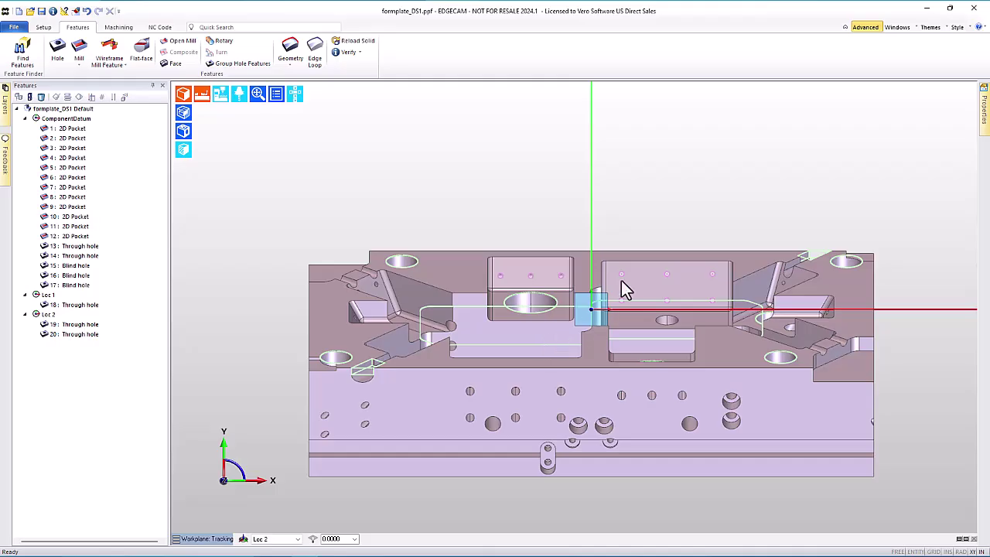
# Inspect the holes beside the Loc 2 origin in the workplane view, and return to an isometric view of the whole plate.
pyautogui.scroll(5, 621, 280)
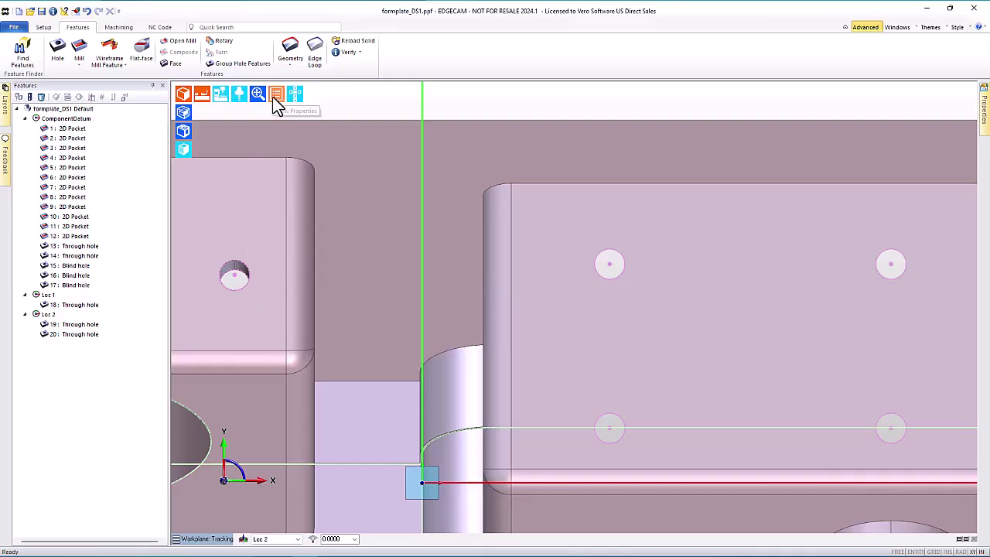
pyautogui.click(295, 94)
pyautogui.click(310, 112)
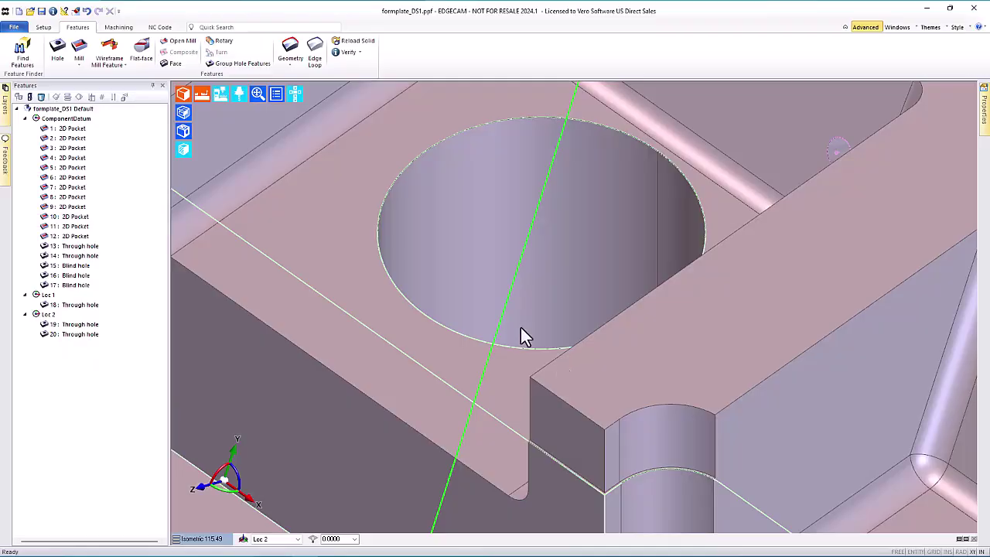
pyautogui.click(258, 95)
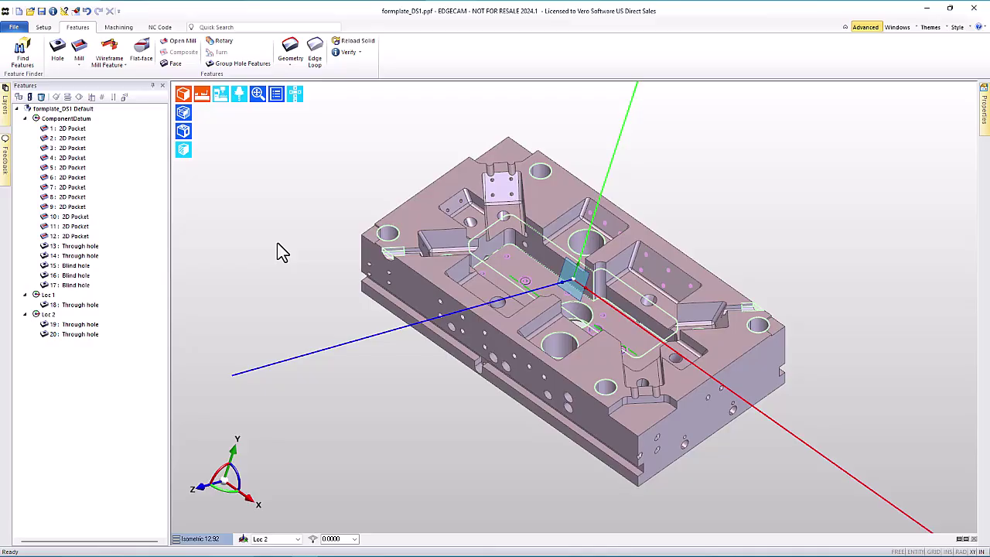
# Define a new workplane named Loc 3 with the Face Normal plane option and no origin.
pyautogui.click(44, 27)
pyautogui.click(352, 41)
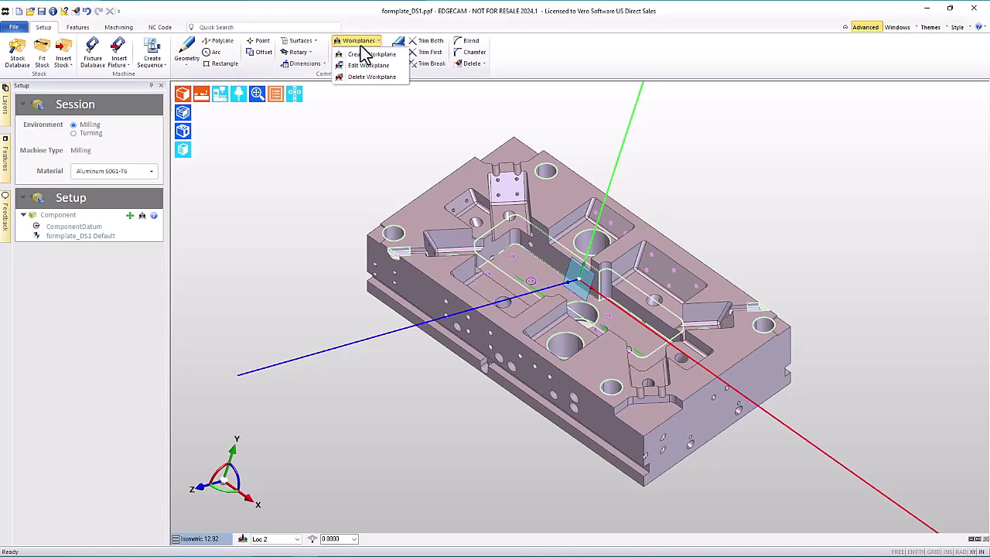
pyautogui.click(364, 55)
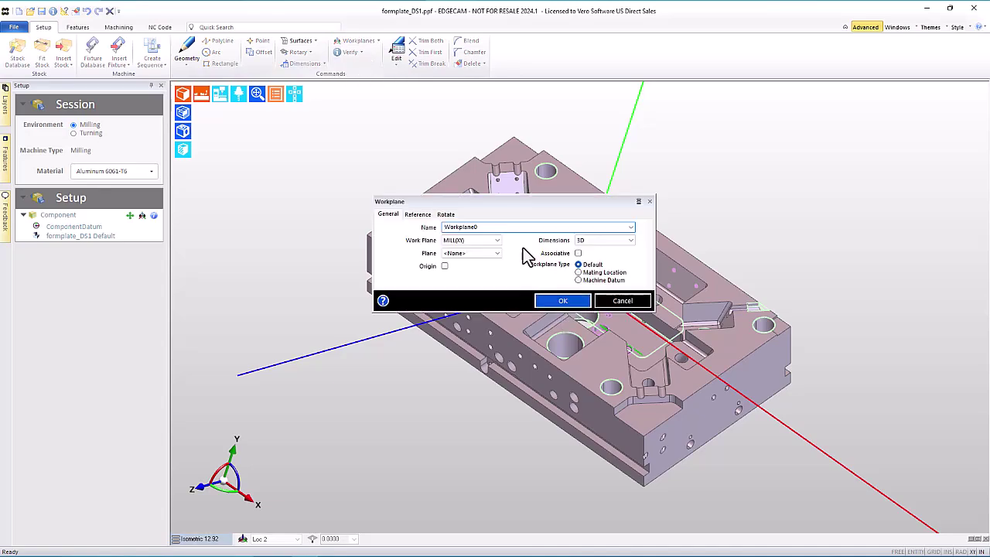
pyautogui.moveTo(490, 225); pyautogui.dragTo(370, 221)
pyautogui.write('Loc 3')
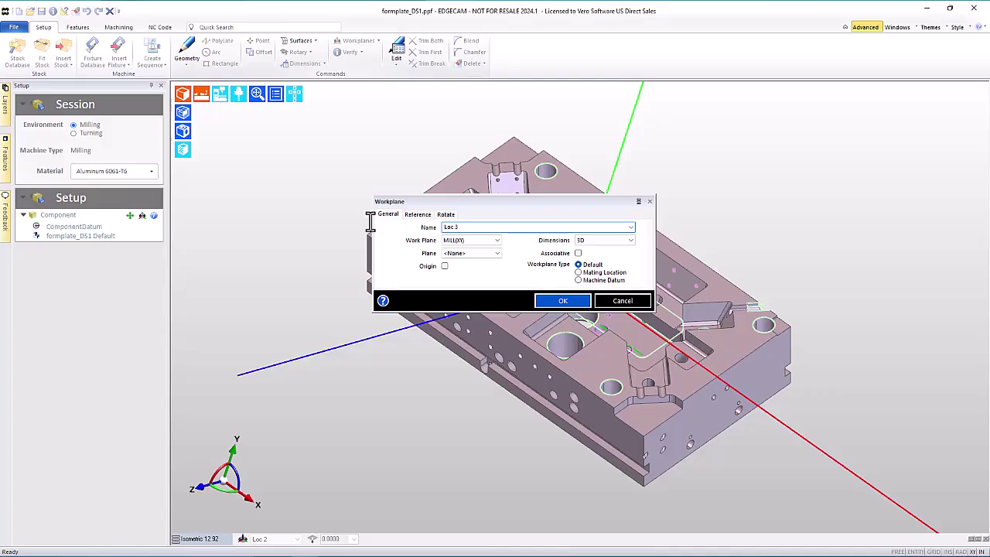
pyautogui.click(468, 254)
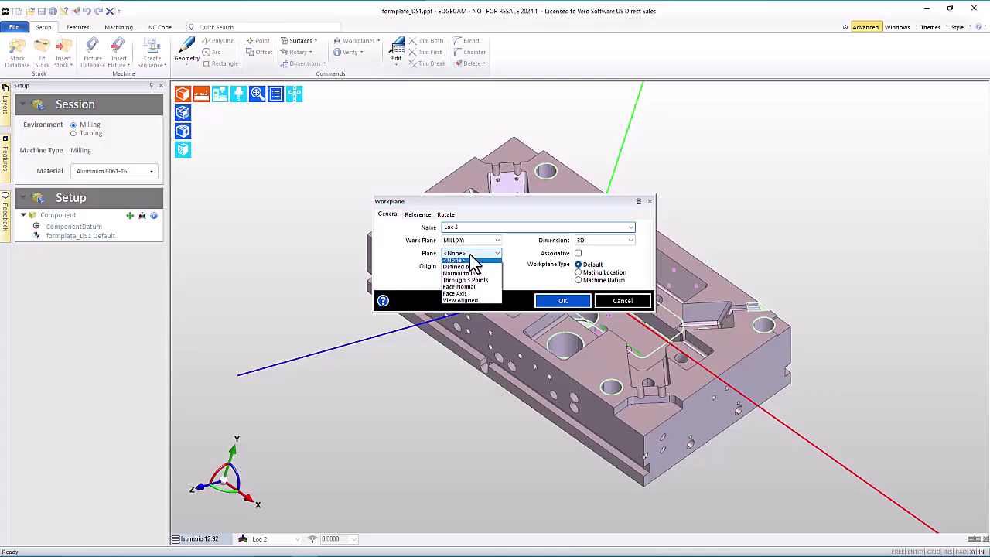
pyautogui.click(467, 290)
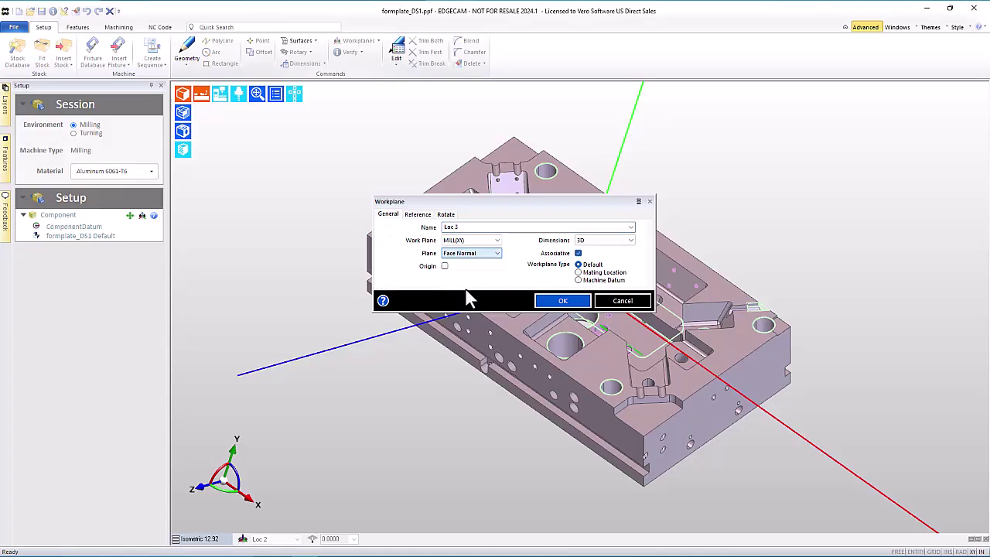
pyautogui.click(563, 301)
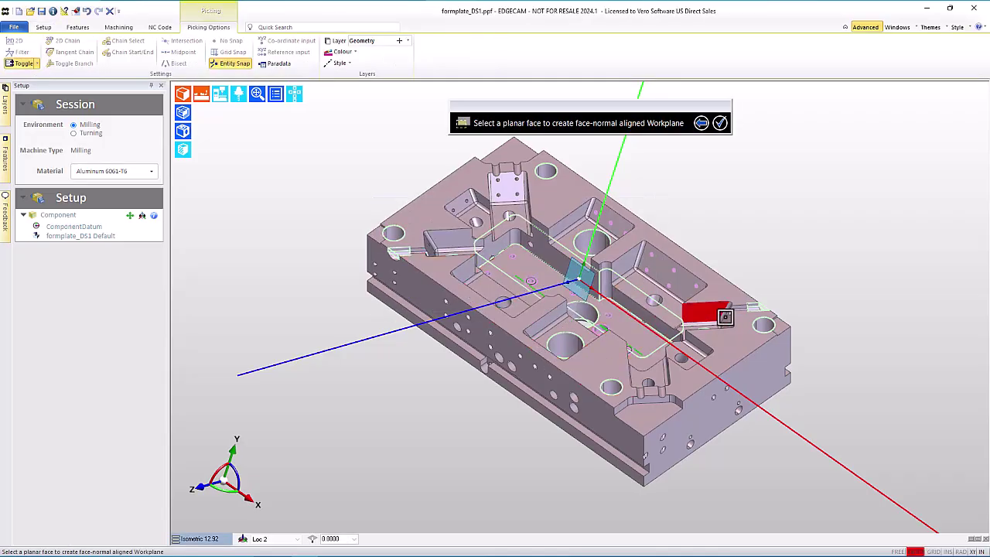
# Align the Loc 3 workplane to the angled planar face with small holes in the corner pocket beside the half-round slot.
pyautogui.scroll(5, 730, 317)
pyautogui.scroll(2, 731, 317)
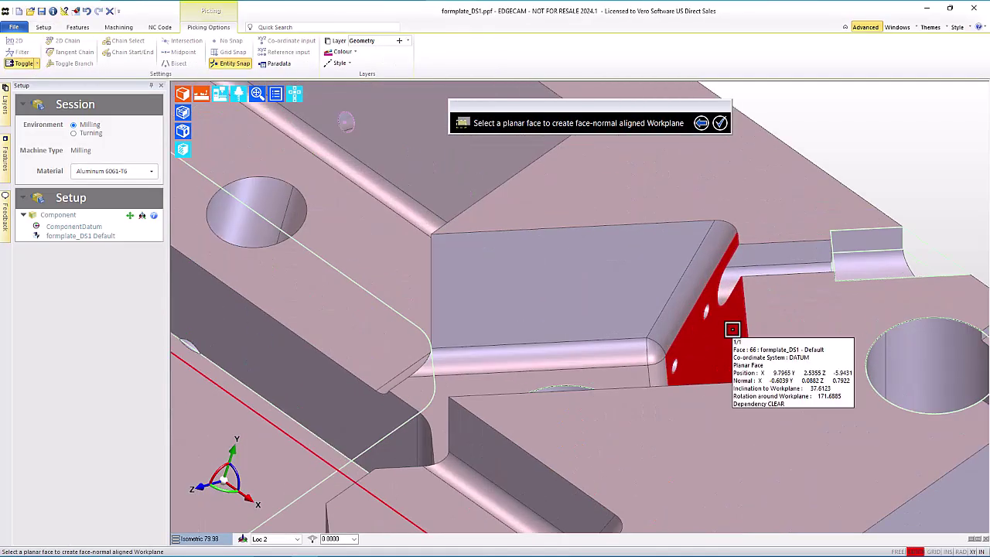
pyautogui.click(733, 330)
pyautogui.scroll(-7, 731, 327)
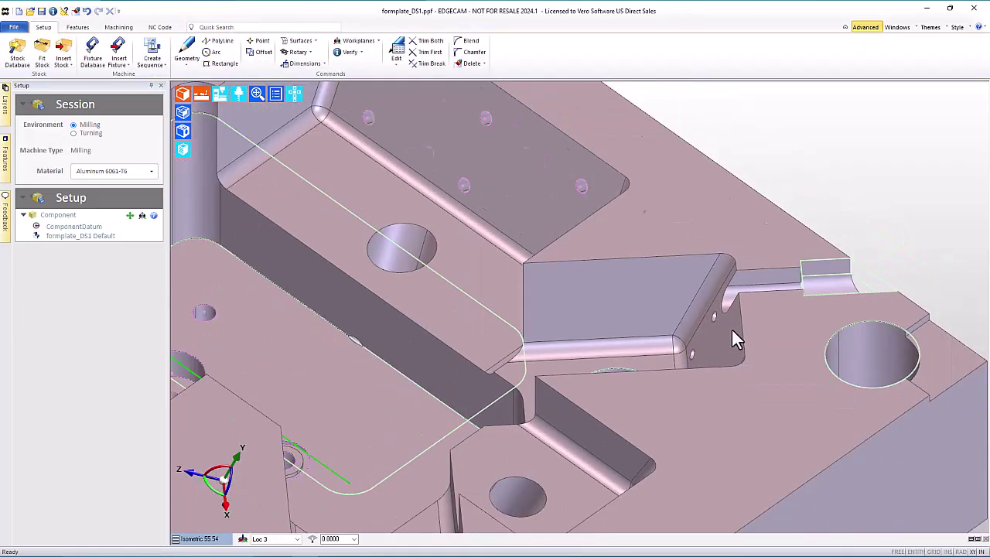
pyautogui.scroll(-2, 731, 327)
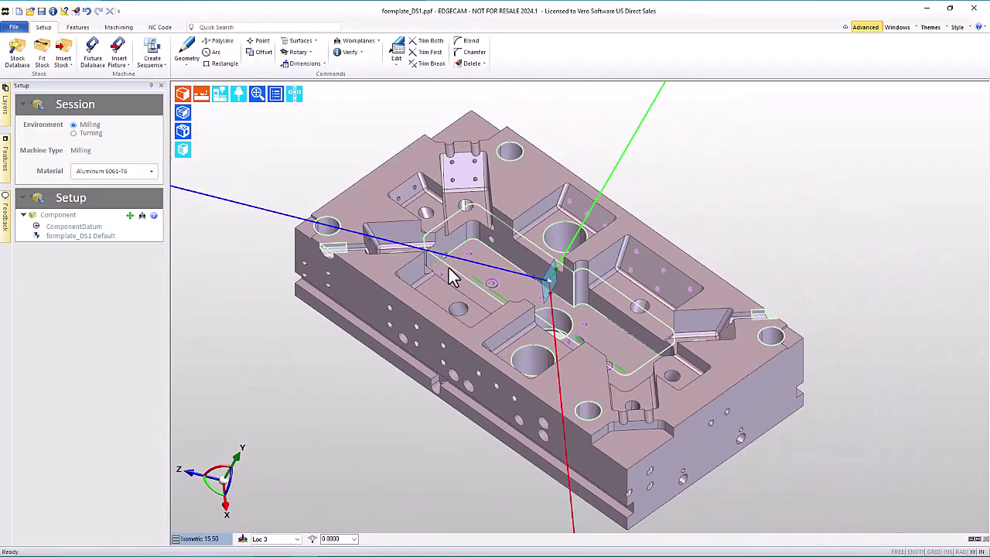
# Find 2D pockets and vertical holes from the Loc 3 workplane, locating the Find Features command with Quick Search.
pyautogui.moveTo(305, 278); pyautogui.dragTo(681, 348, button='middle')
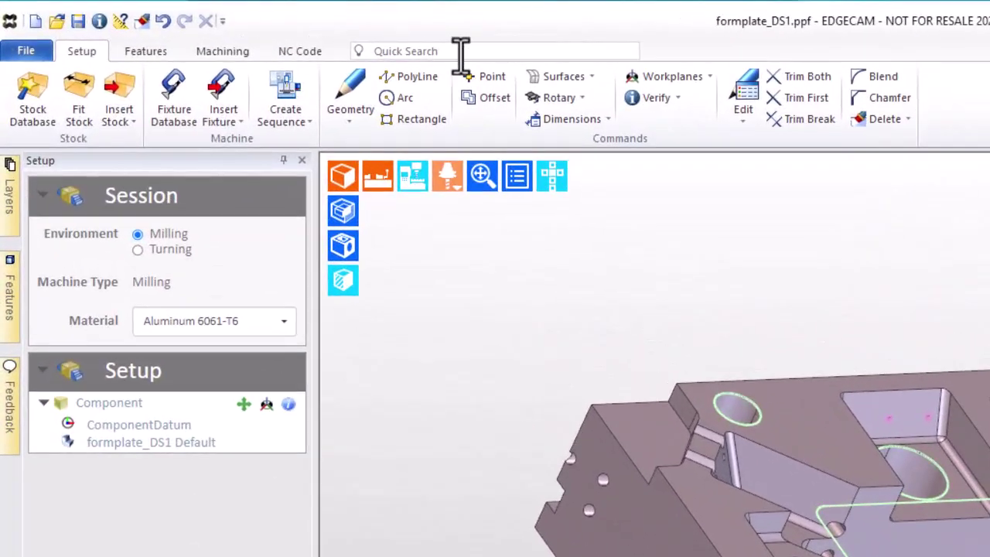
pyautogui.click(258, 30)
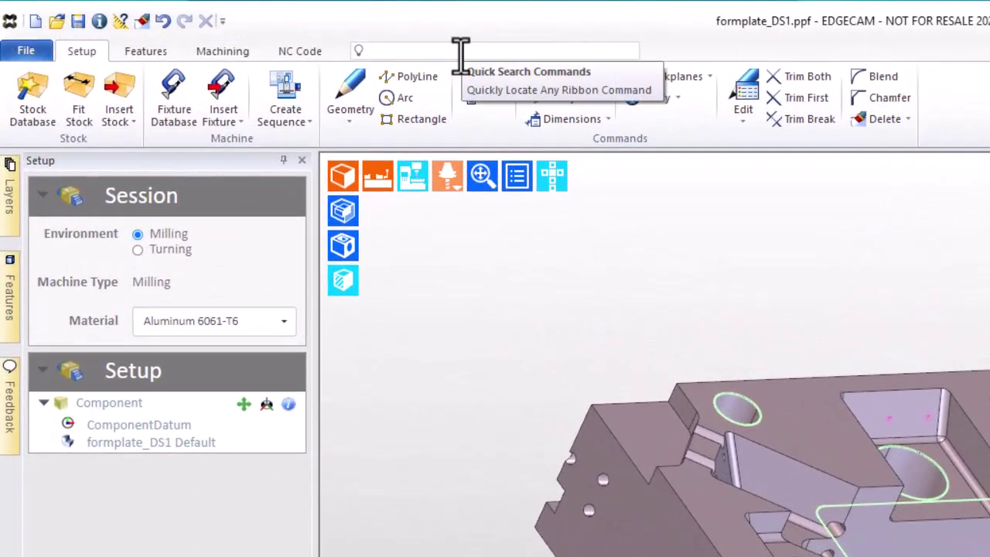
pyautogui.write('find')
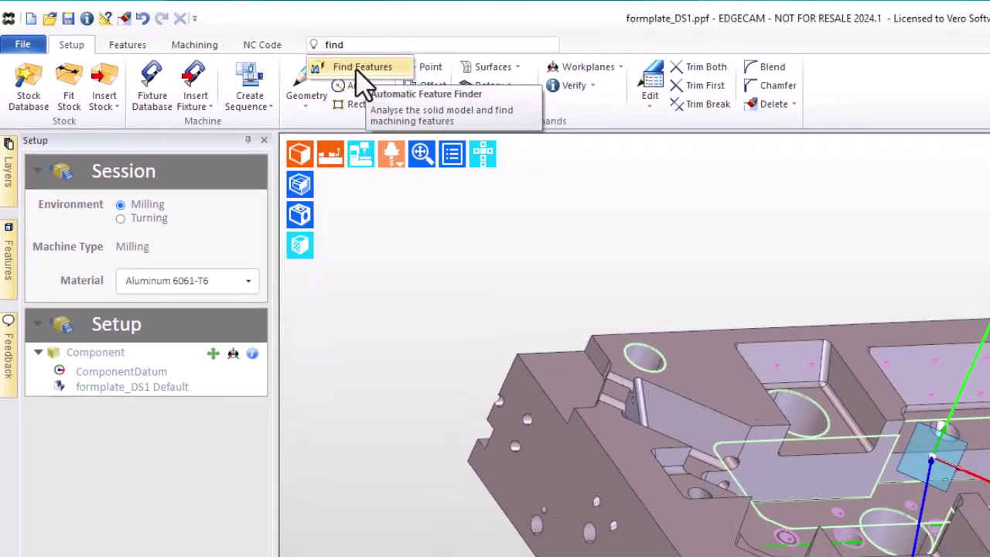
pyautogui.click(416, 78)
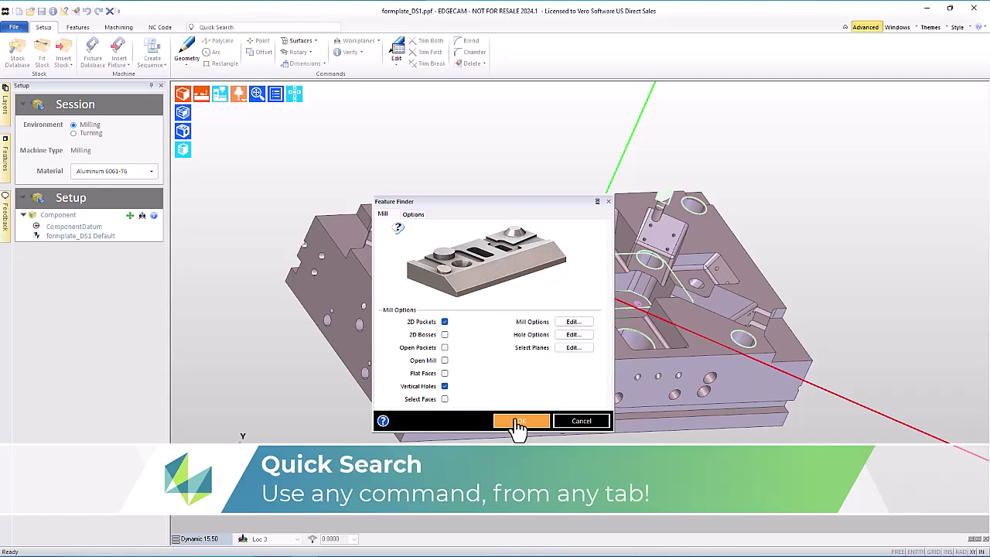
pyautogui.click(515, 420)
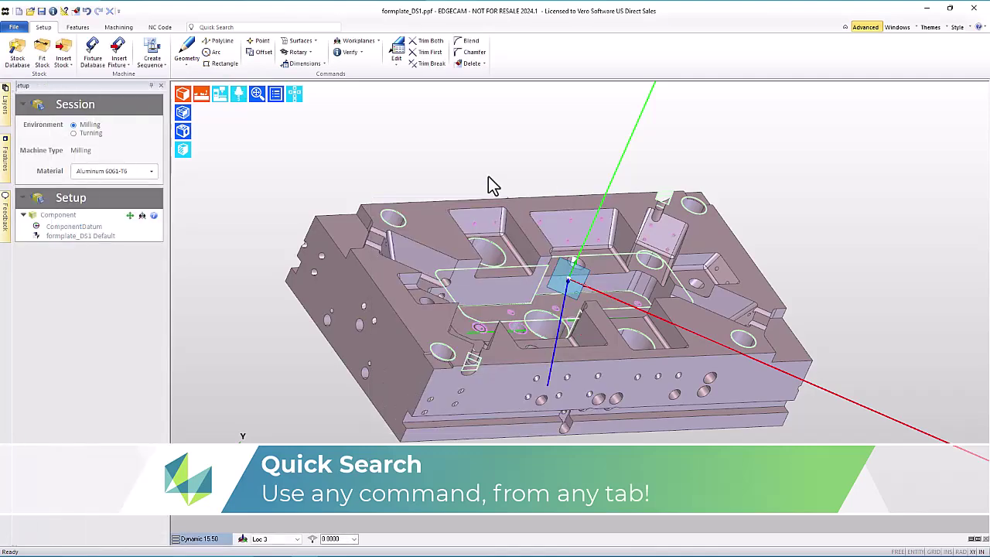
# Inspect the found features as rendered bodies with the solid hidden, focusing on the four-hole angled face, and show the solid again.
pyautogui.click(183, 130)
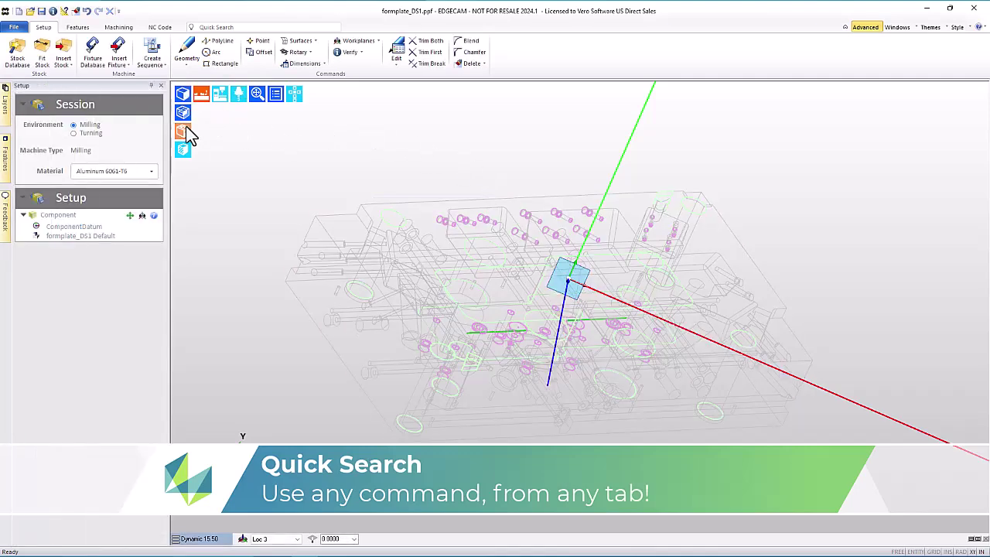
pyautogui.moveTo(646, 240); pyautogui.dragTo(603, 221, button='middle')
pyautogui.rightClick(604, 221)
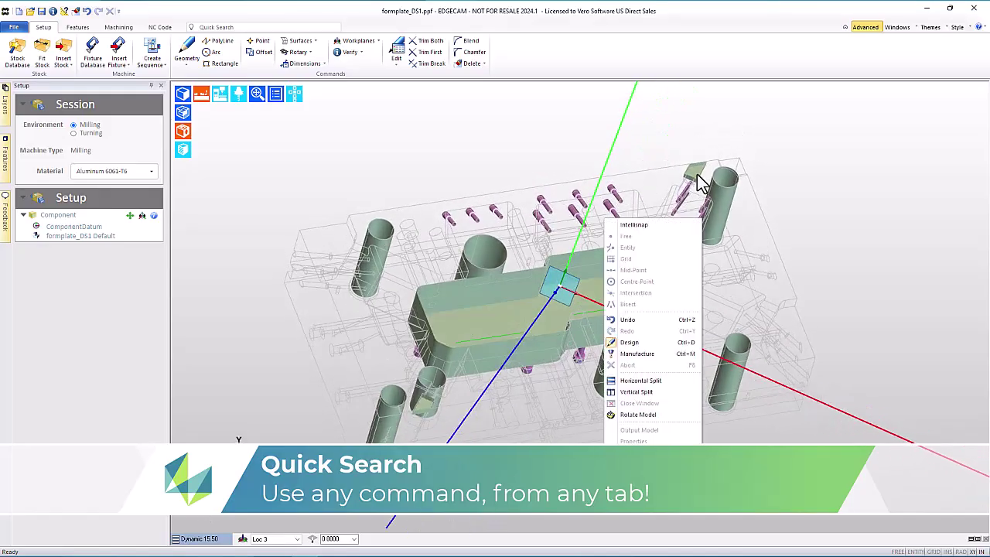
pyautogui.click(697, 177)
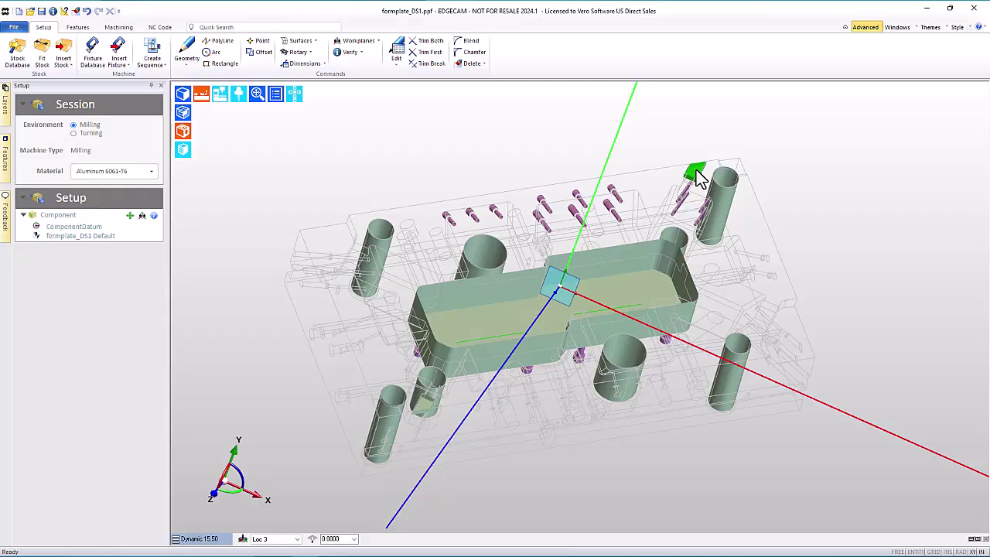
pyautogui.scroll(5, 696, 170)
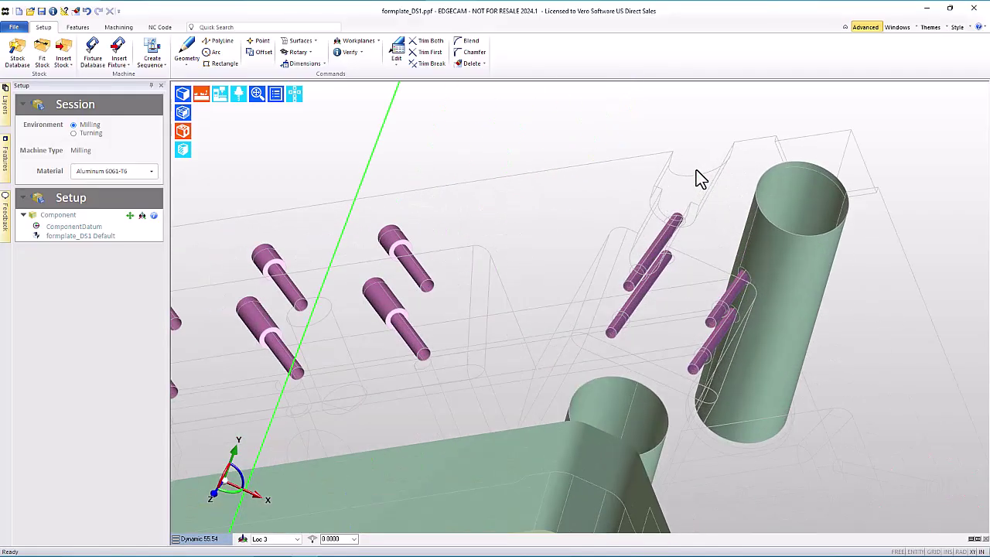
pyautogui.click(182, 95)
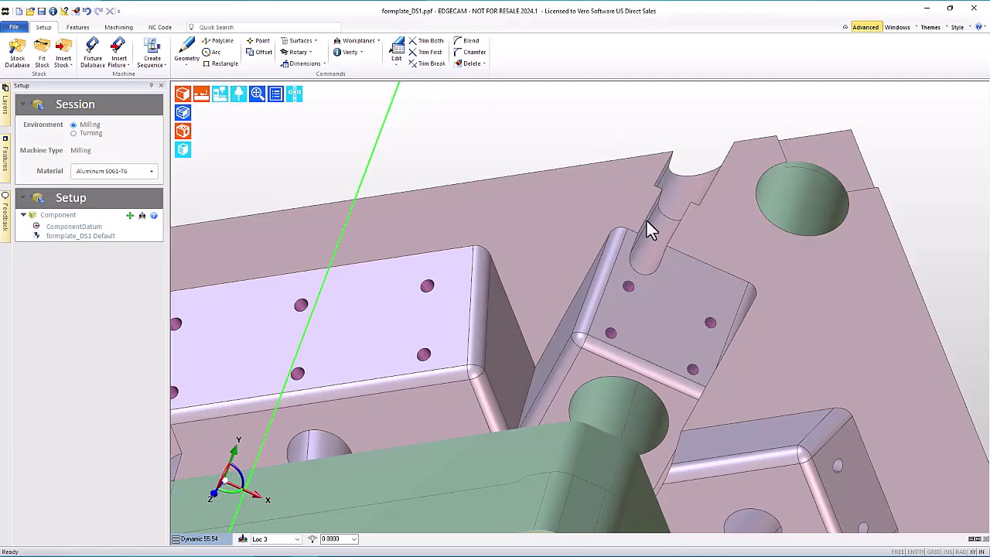
# Check the face data of a small hole, the four-hole angled face and the neighbouring half-round slot, comparing their inclinations.
pyautogui.rightClick(558, 127)
pyautogui.click(637, 220)
pyautogui.moveTo(637, 229)
pyautogui.scroll(3, 548, 300)
pyautogui.scroll(4, 498, 154)
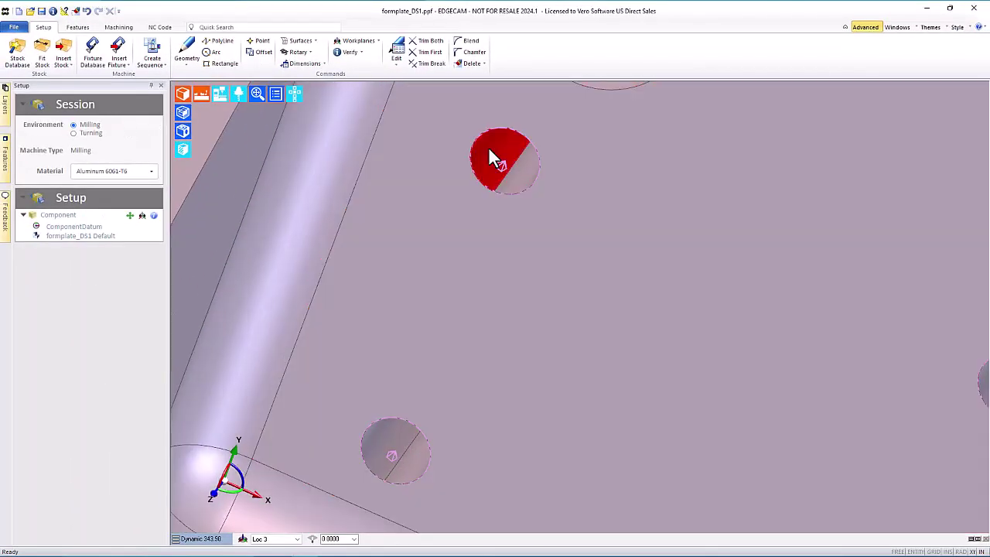
pyautogui.moveTo(489, 148)
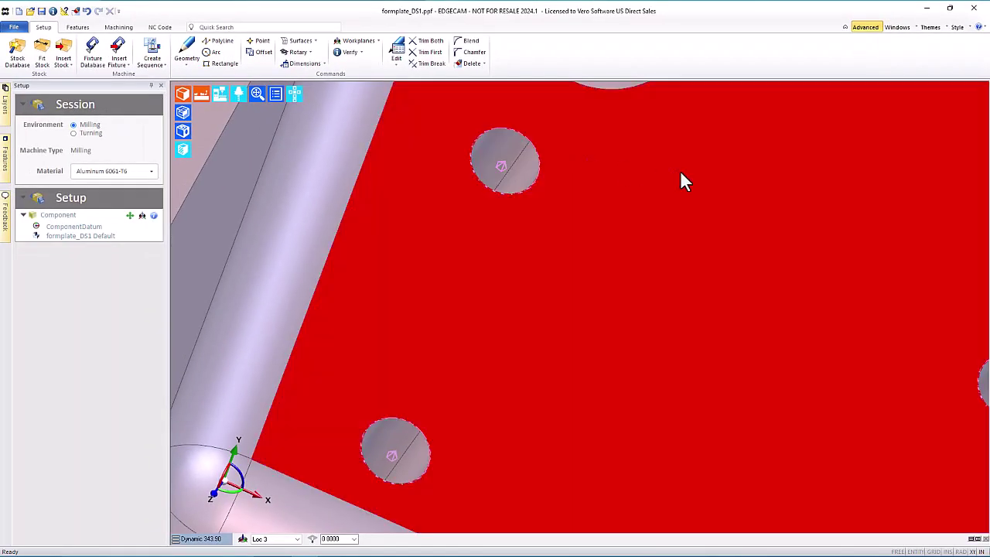
pyautogui.moveTo(681, 172)
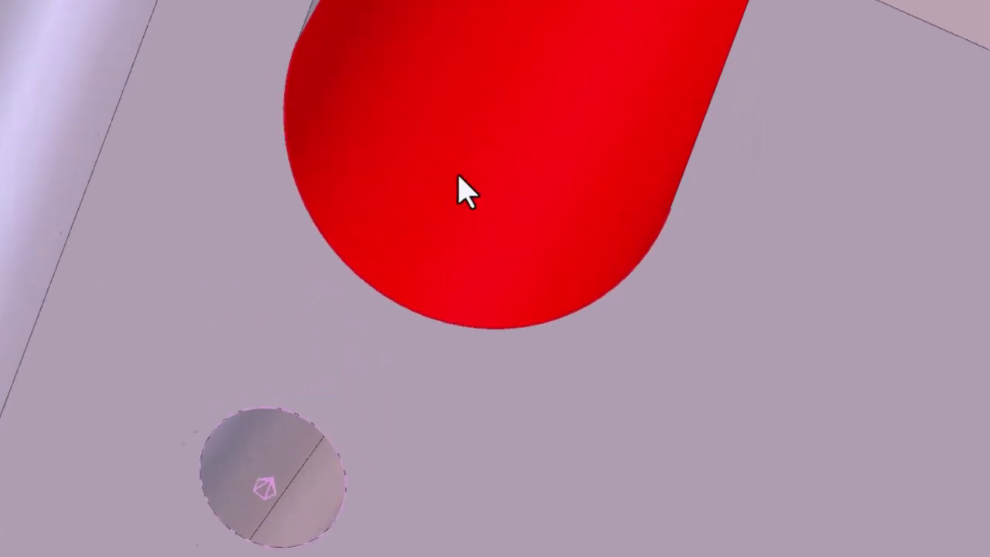
pyautogui.moveTo(541, 209)
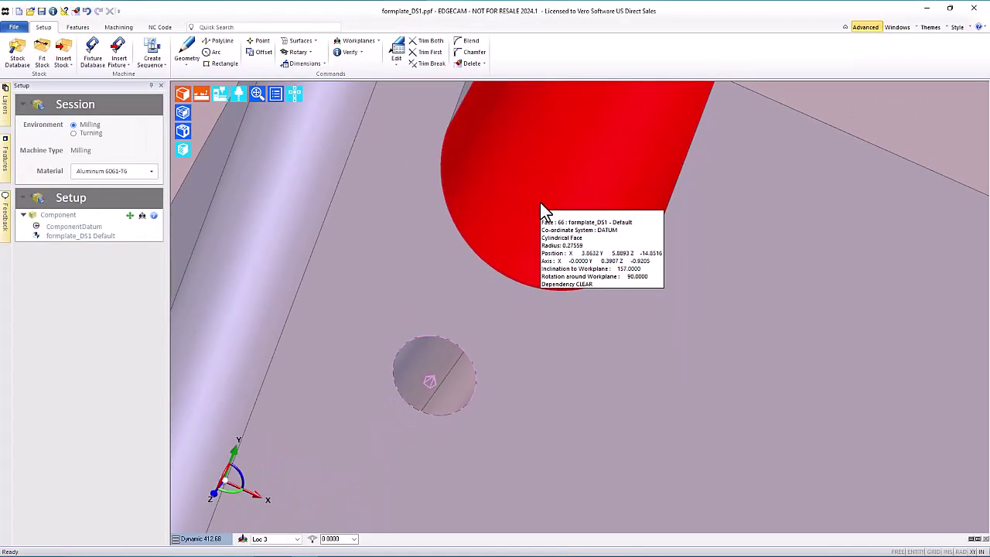
pyautogui.scroll(-6, 539, 202)
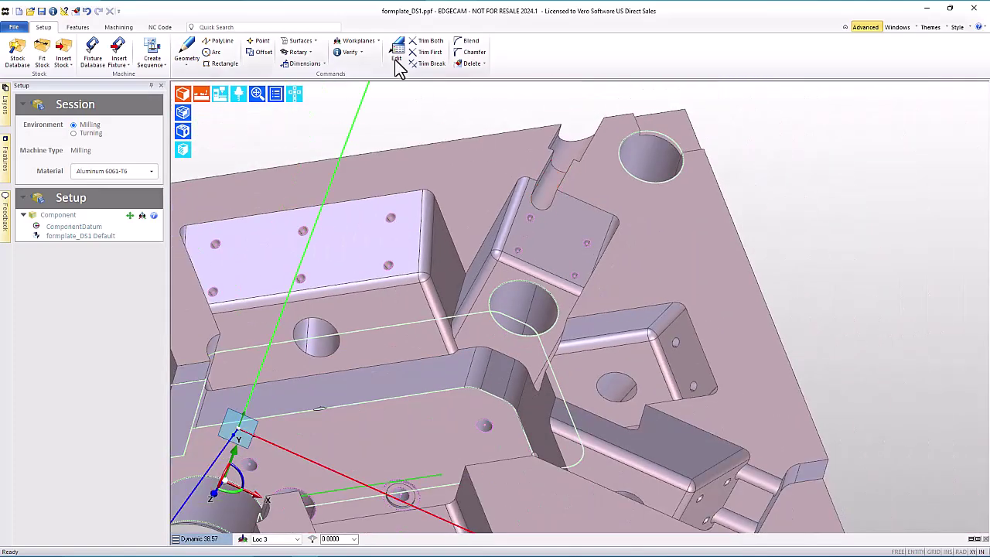
# Create a workplane named Loc 4 with the Face Axis plane option on the slot's cylindrical face, without picking an origin.
pyautogui.click(367, 42)
pyautogui.click(368, 55)
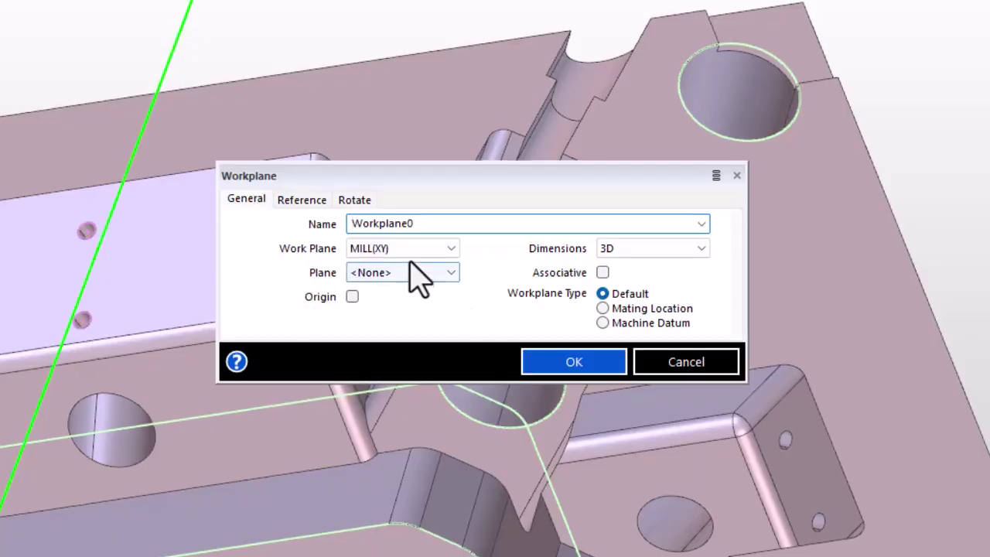
pyautogui.moveTo(442, 223); pyautogui.dragTo(259, 220)
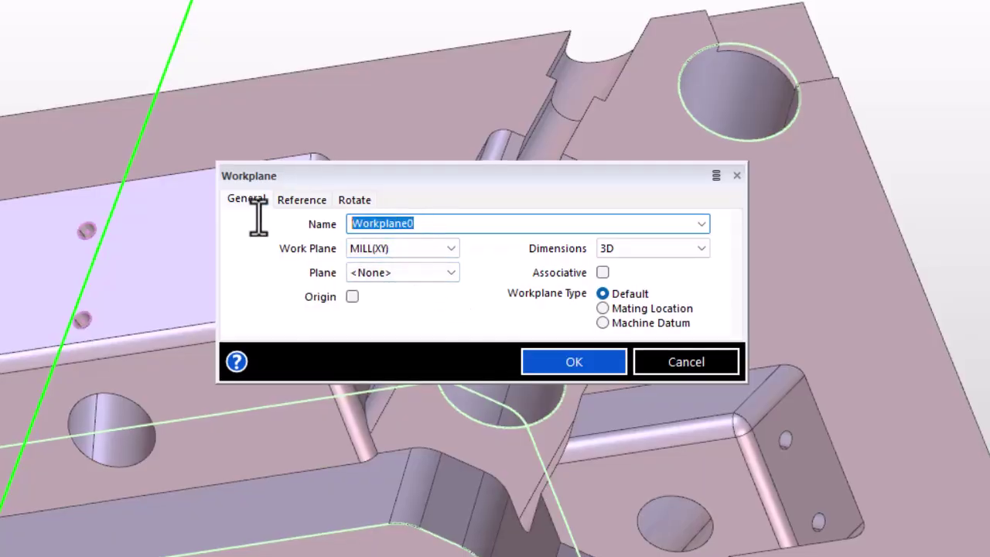
pyautogui.write('Loc 4')
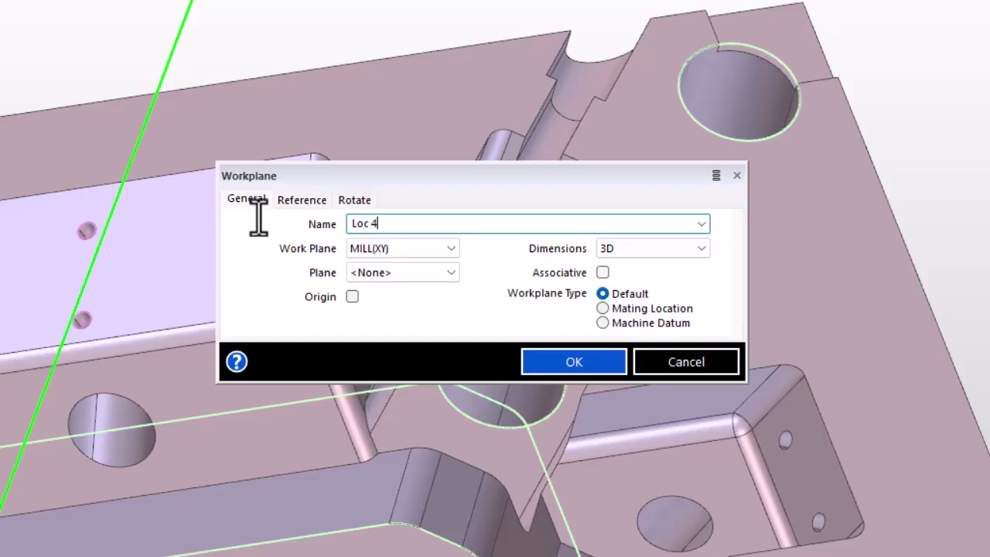
pyautogui.click(372, 275)
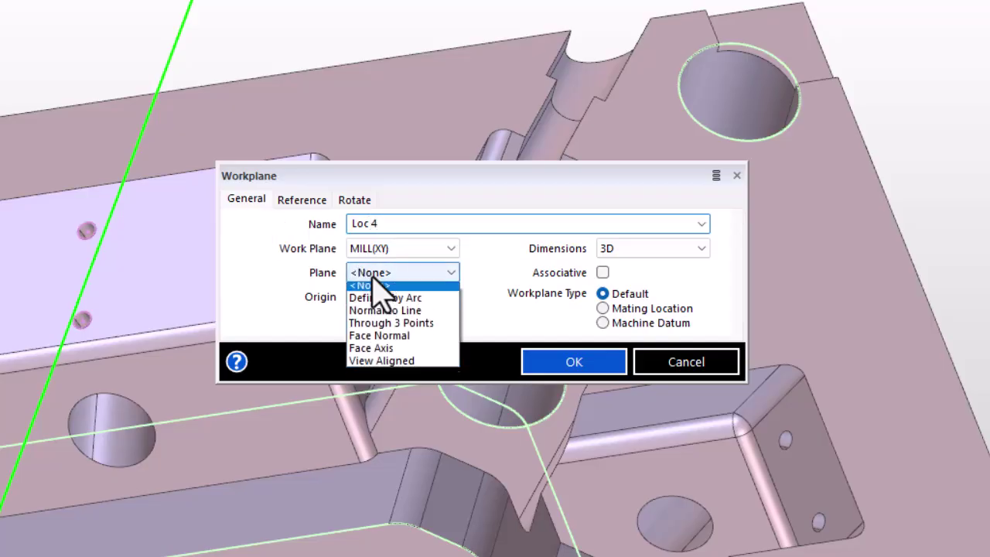
pyautogui.click(405, 352)
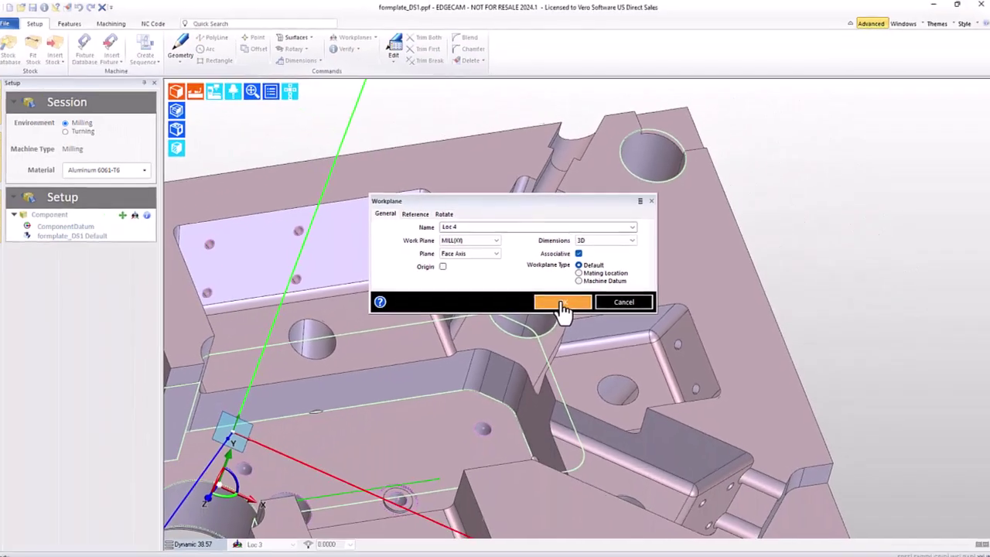
pyautogui.click(549, 360)
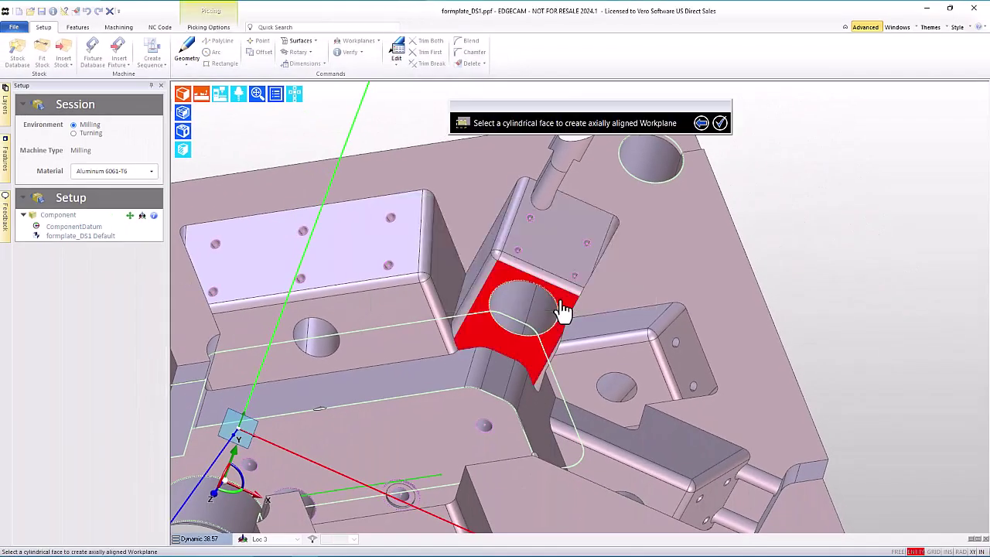
pyautogui.click(545, 187)
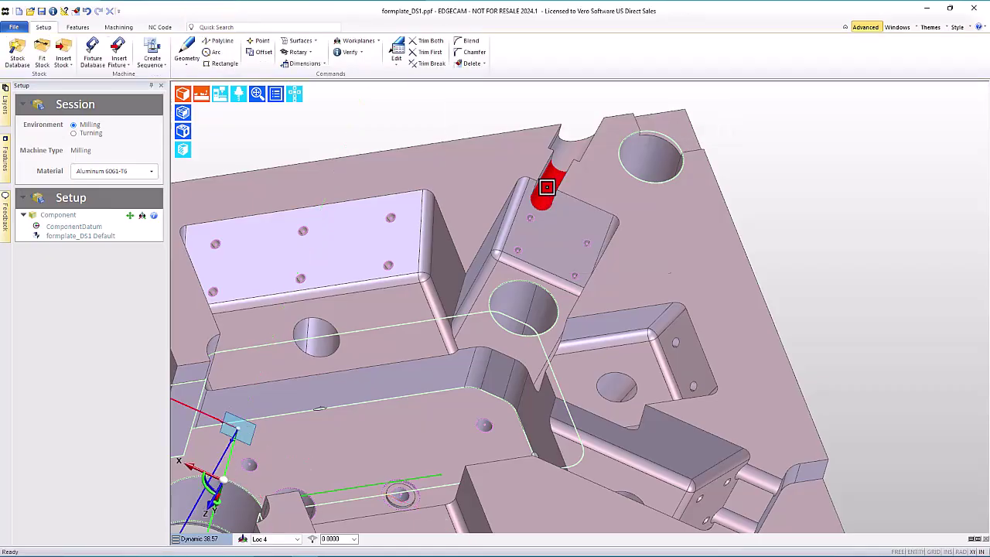
pyautogui.rightClick(787, 186)
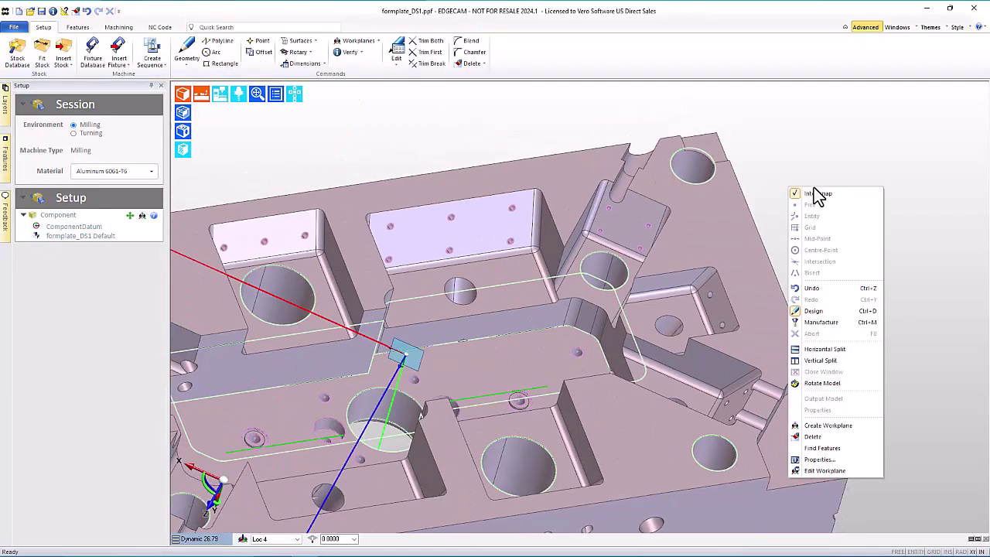
# Check the face data of the half-round slot's smaller cylindrical face against the Loc 4 workplane, using Intellisnap only for this check.
pyautogui.click(816, 193)
pyautogui.moveTo(562, 383); pyautogui.dragTo(503, 379, button='middle')
pyautogui.rightClick(590, 357)
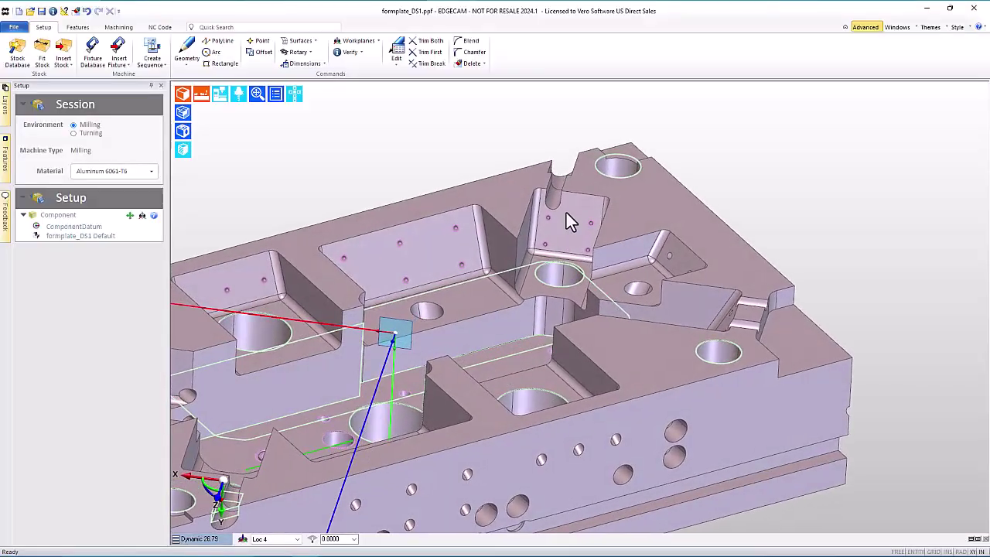
pyautogui.scroll(5, 566, 214)
pyautogui.rightClick(551, 203)
pyautogui.click(567, 209)
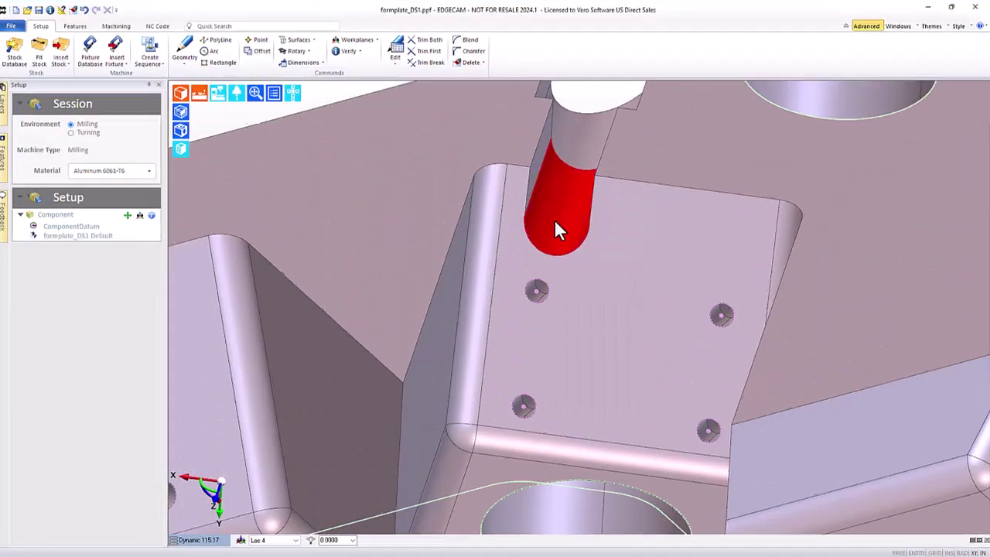
pyautogui.moveTo(555, 219)
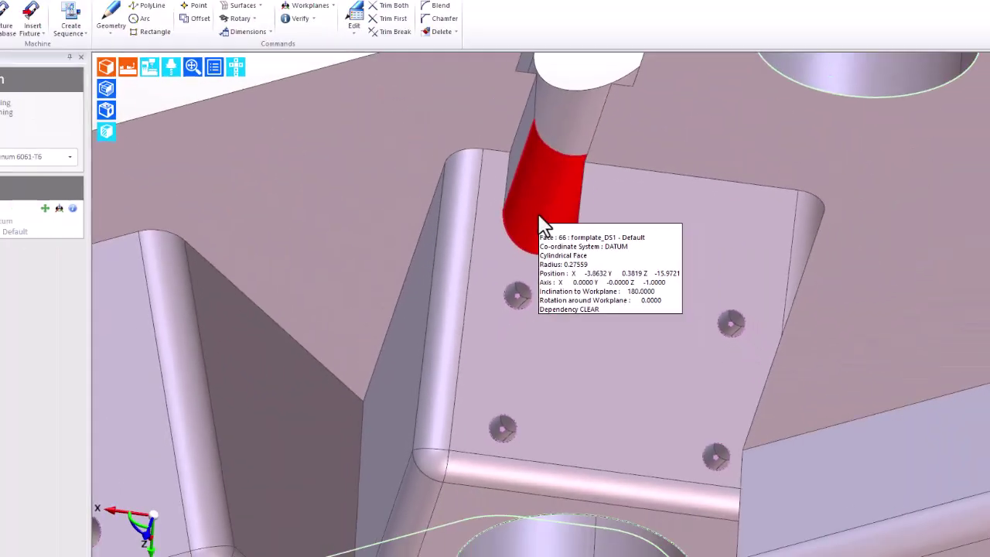
pyautogui.scroll(-5, 344, 141)
pyautogui.scroll(-5, 485, 157)
pyautogui.rightClick(484, 156)
pyautogui.click(503, 163)
# Edit the Loc 4 workplane to rotate it 180 degrees about X, leaving its name and origin as they are.
pyautogui.moveTo(619, 172); pyautogui.dragTo(663, 350, button='middle')
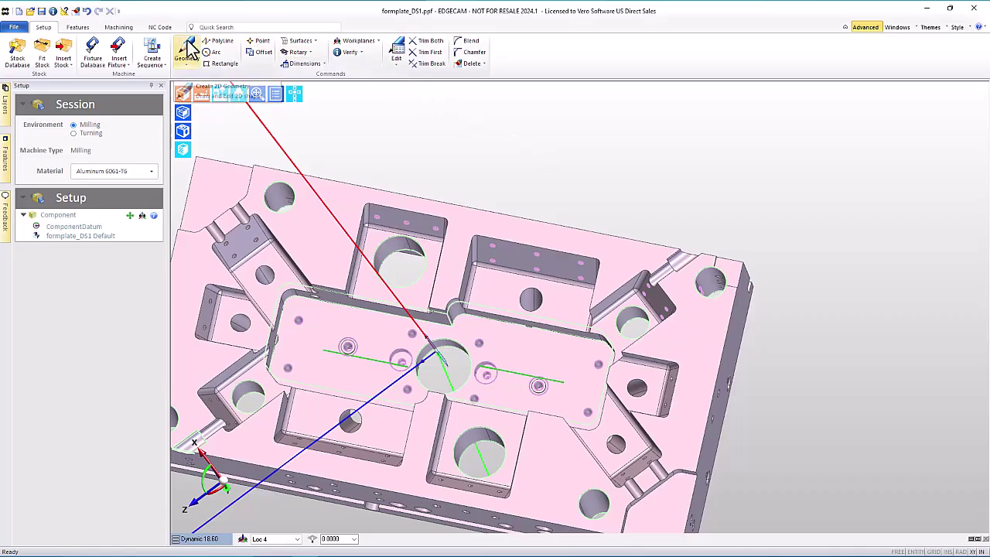
pyautogui.click(358, 41)
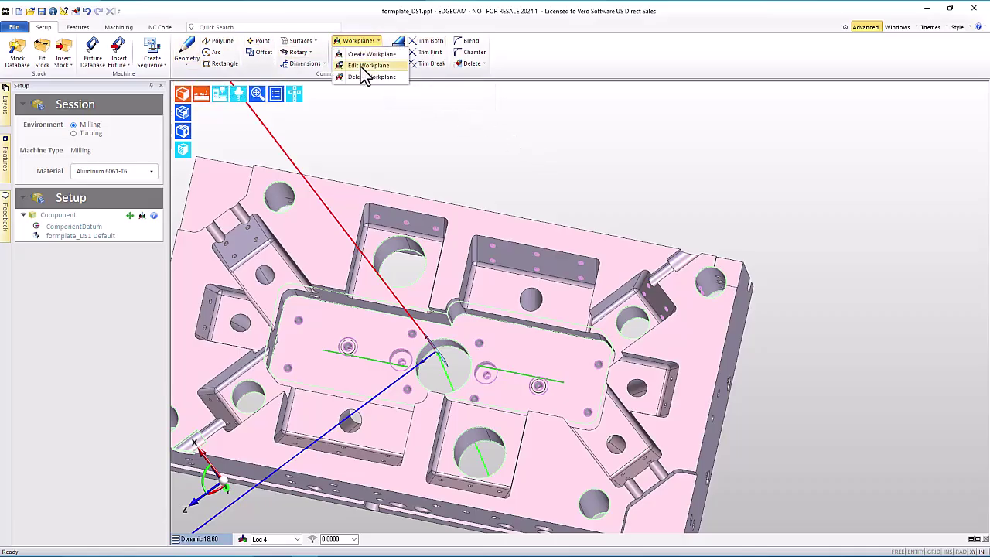
pyautogui.click(367, 66)
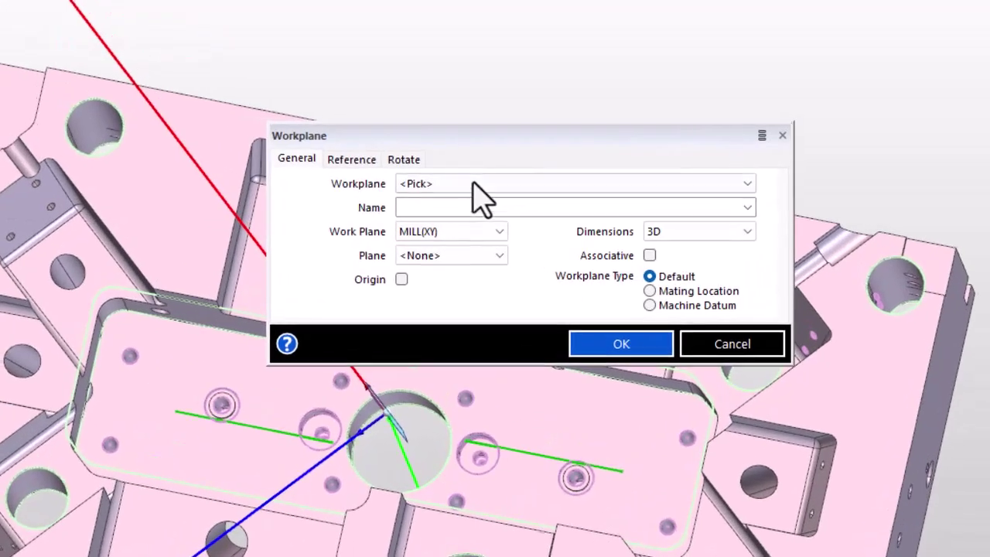
pyautogui.click(456, 184)
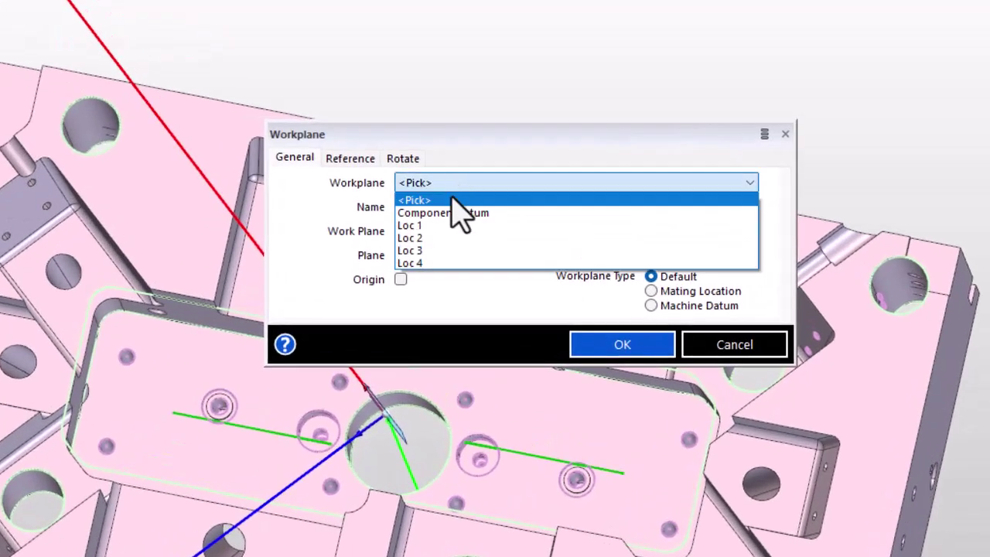
pyautogui.click(425, 263)
pyautogui.click(425, 261)
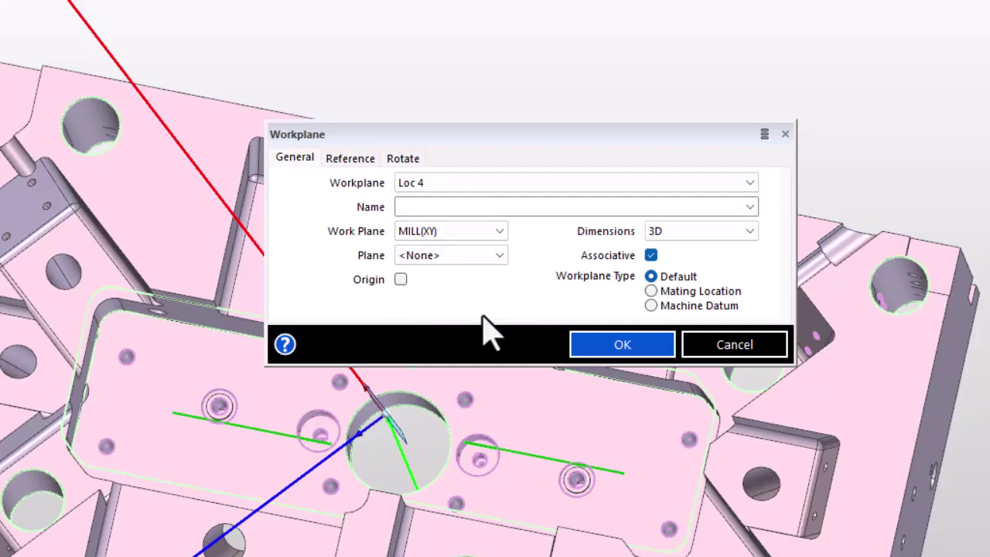
pyautogui.click(412, 158)
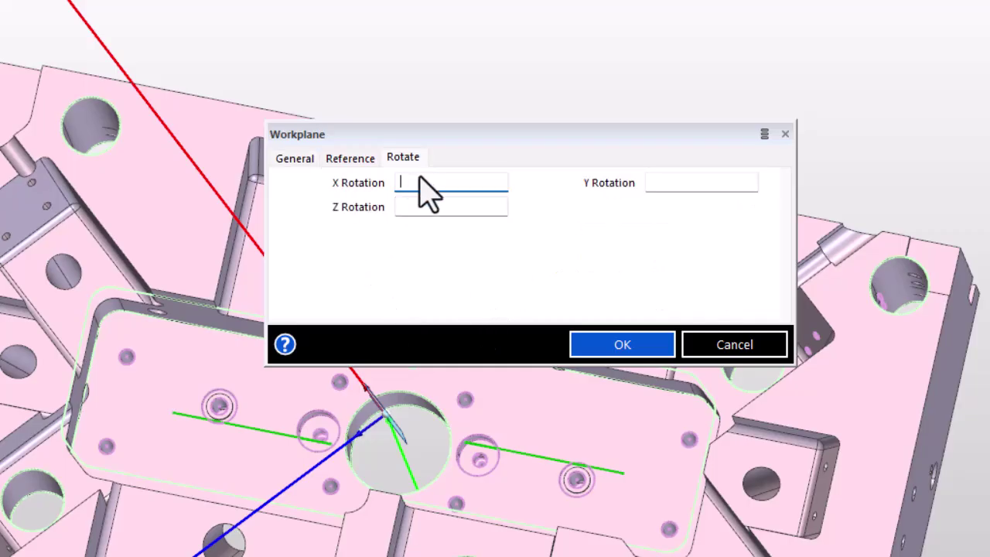
pyautogui.write('180')
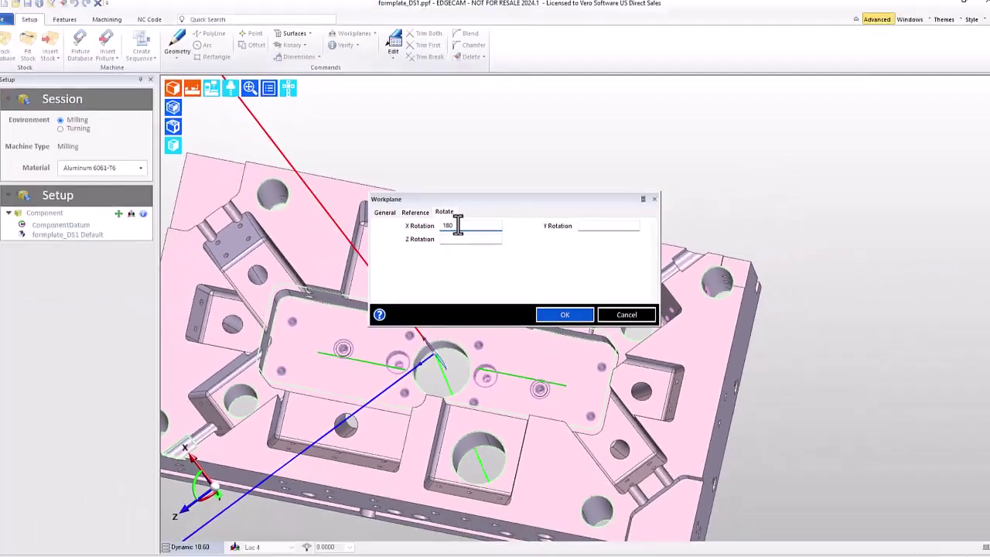
pyautogui.press('Return')
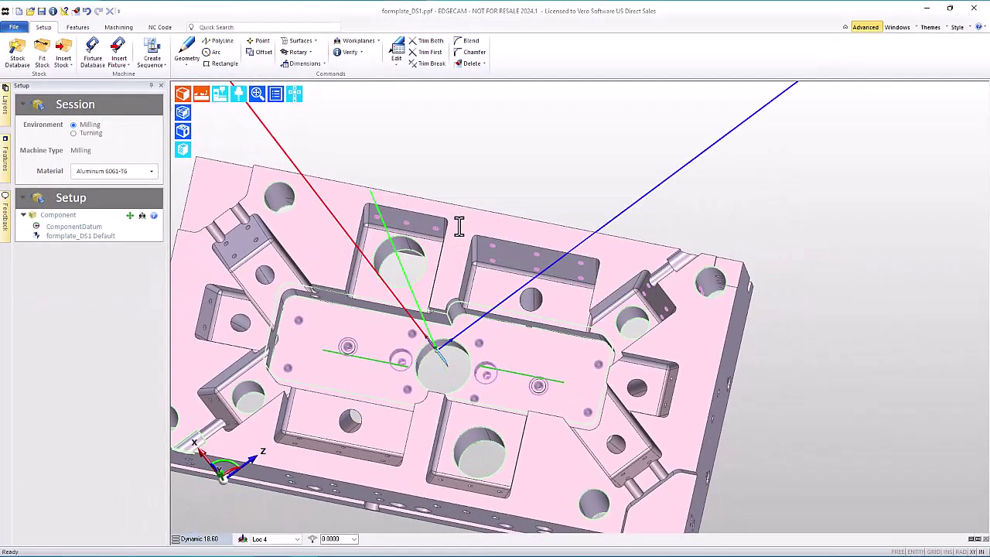
# Try to find 2D pockets and vertical holes from the Loc 4 workplane and check the feature list for results.
pyautogui.moveTo(558, 188); pyautogui.dragTo(566, 141, button='middle')
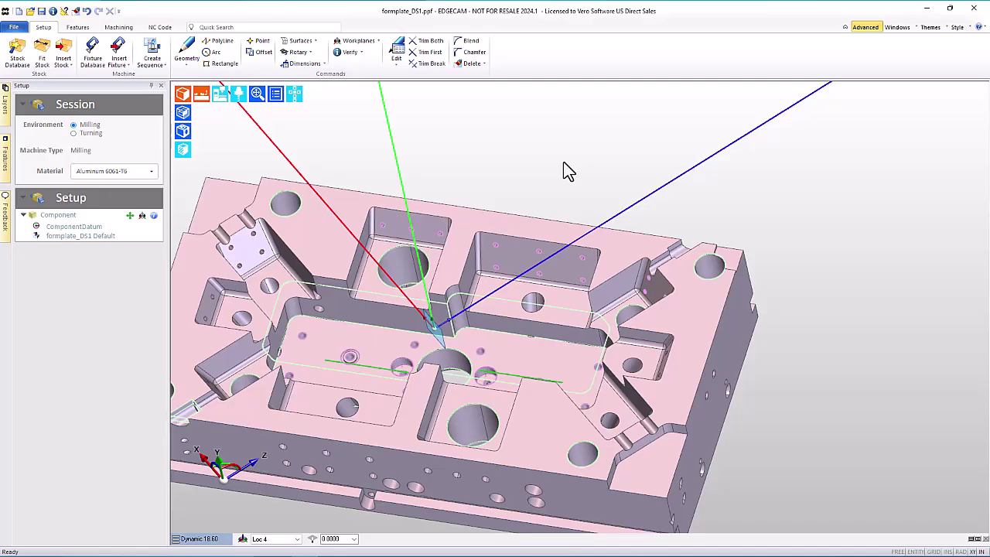
pyautogui.click(243, 28)
pyautogui.rightClick(544, 151)
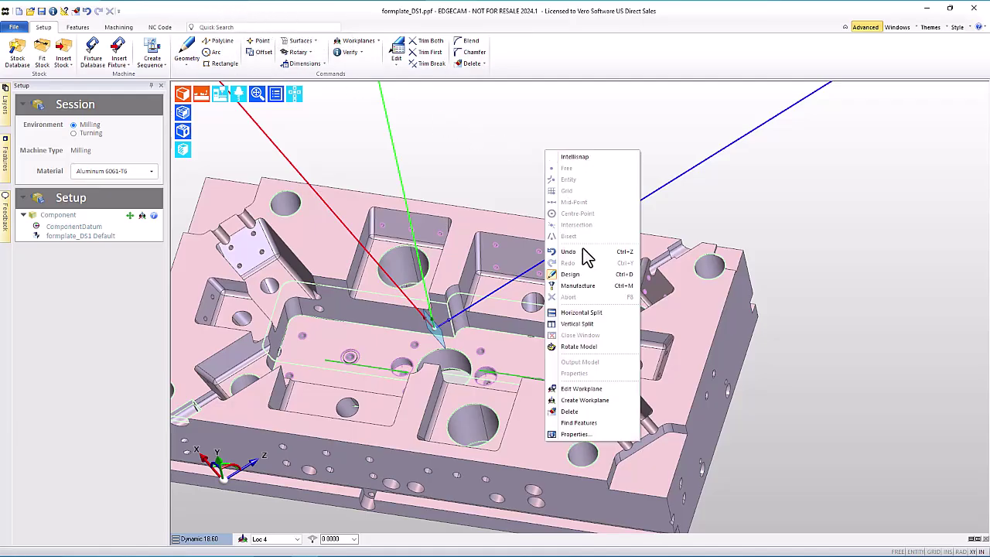
pyautogui.click(586, 425)
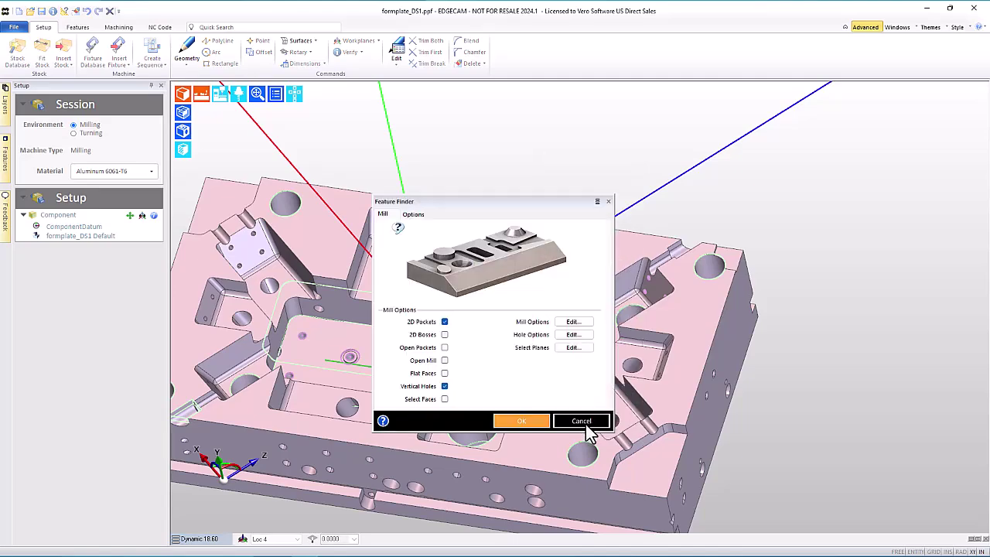
pyautogui.press('Return')
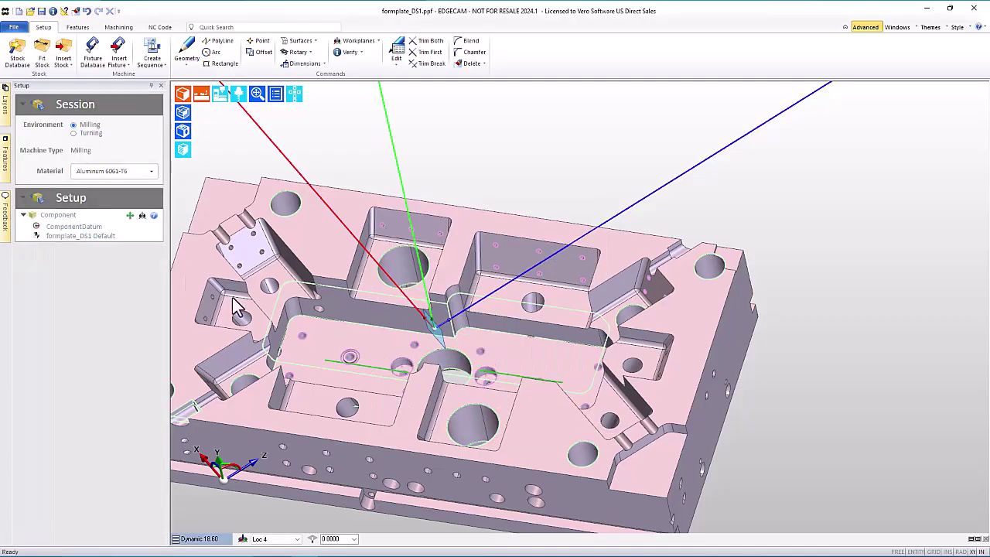
pyautogui.click(7, 170)
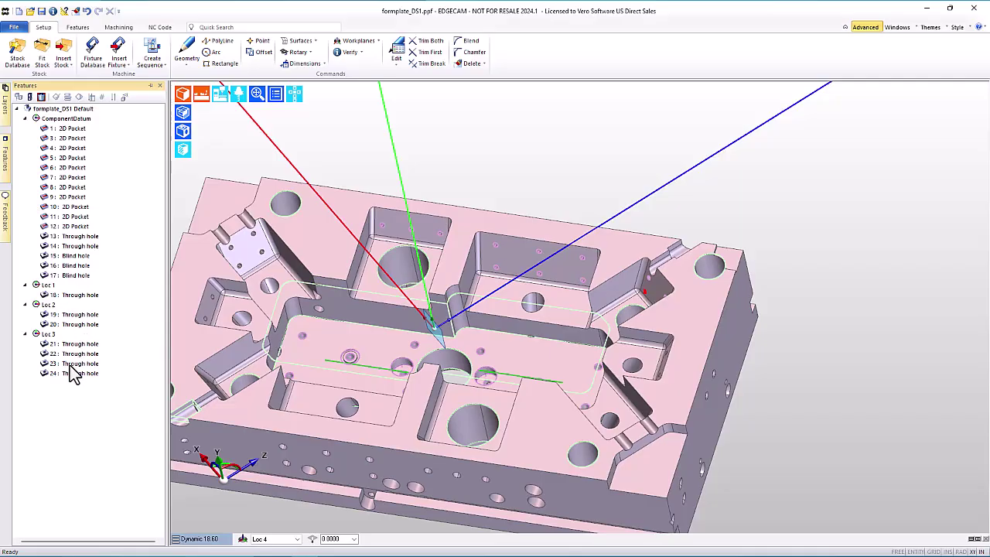
# Create a vertical hole feature from the half-round slot's larger outer and smaller inner cylindrical faces, and display the features as rendered bodies.
pyautogui.scroll(5, 668, 259)
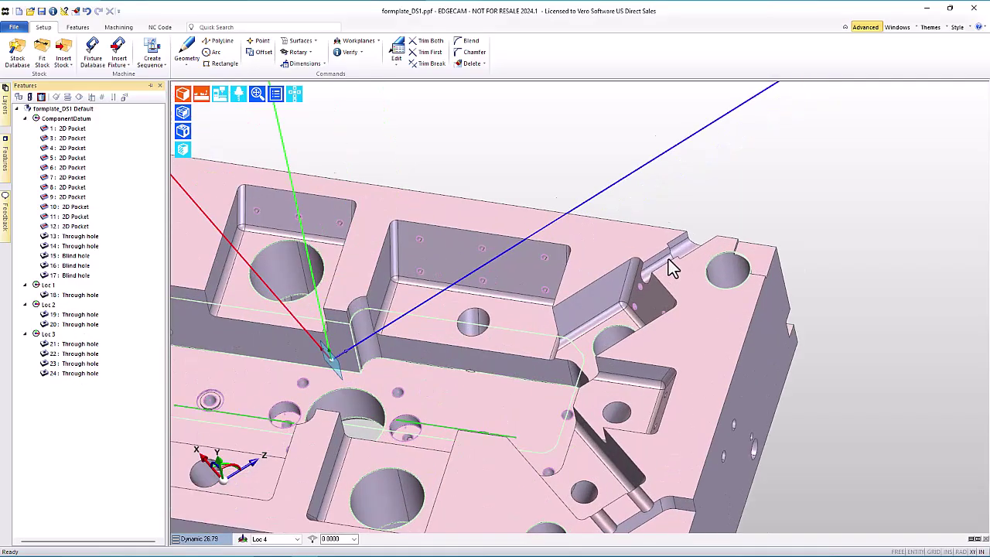
pyautogui.moveTo(736, 183); pyautogui.dragTo(679, 214, button='middle')
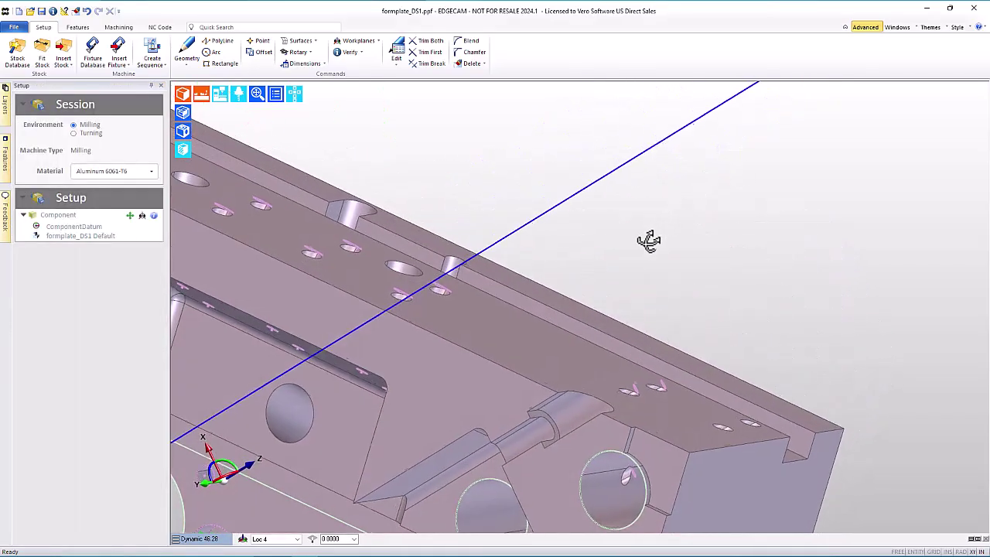
pyautogui.moveTo(645, 237); pyautogui.dragTo(698, 206, button='middle')
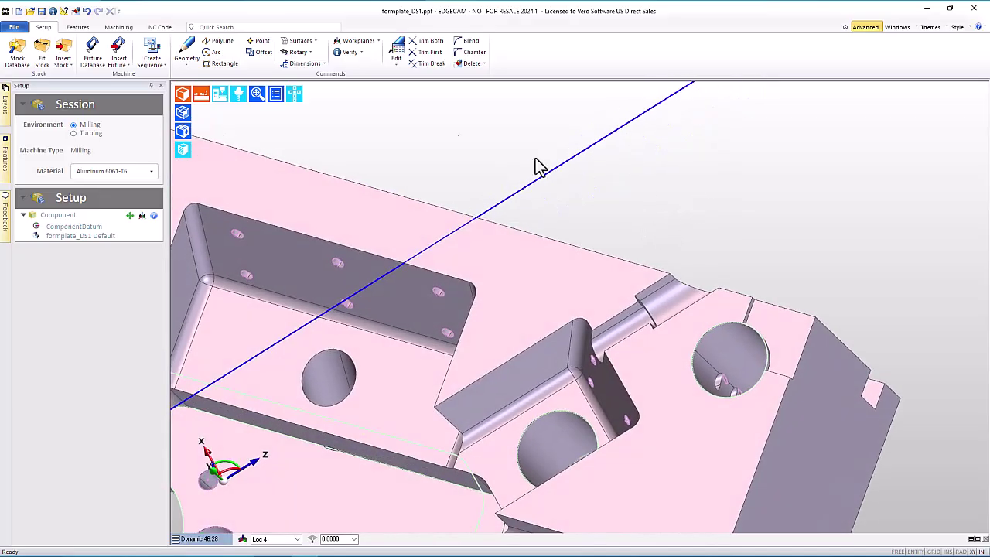
pyautogui.click(84, 29)
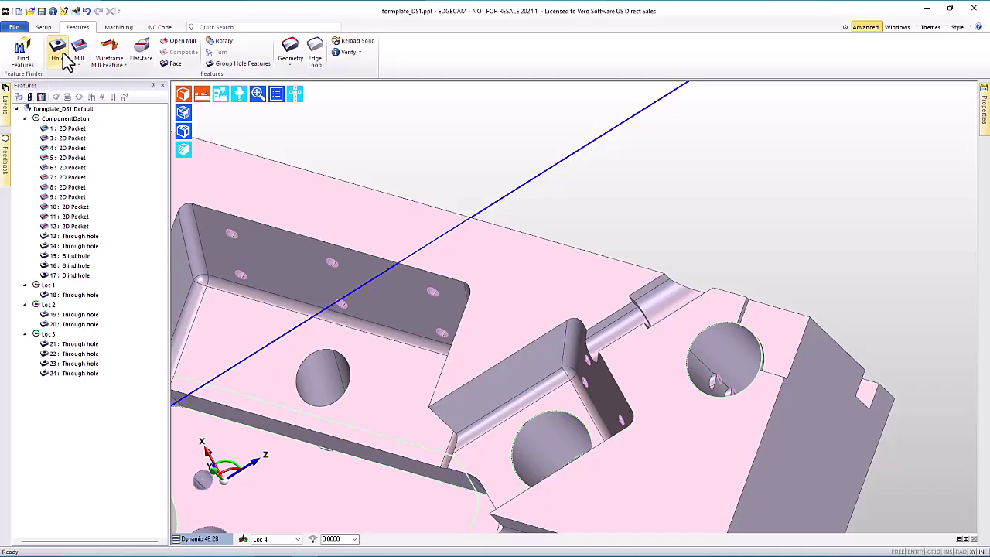
pyautogui.click(58, 53)
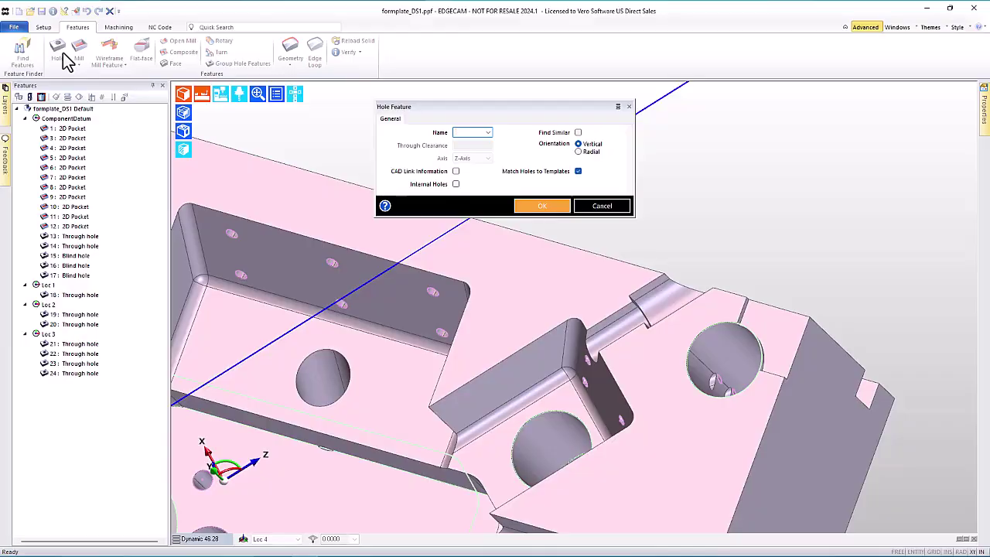
pyautogui.press('Return')
pyautogui.click(676, 291)
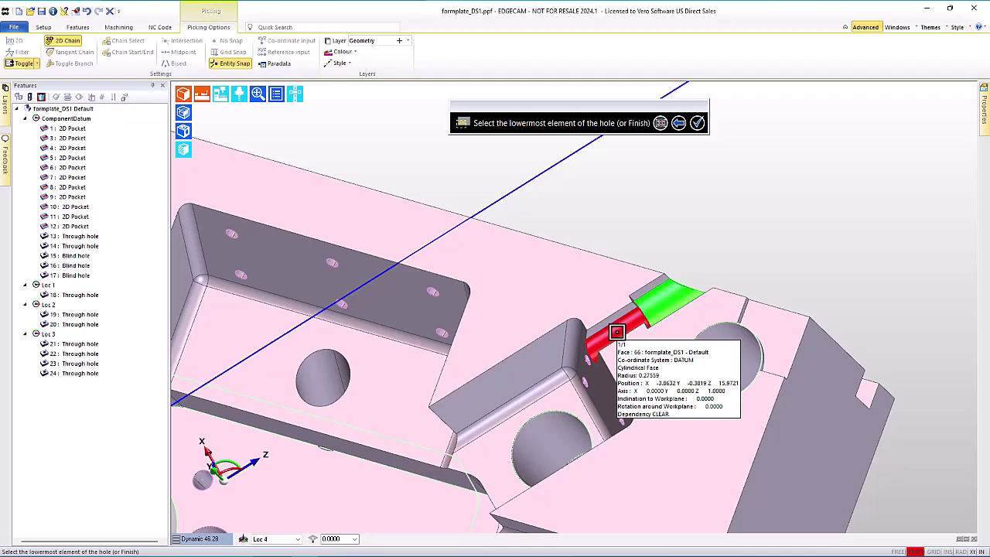
pyautogui.click(616, 332)
pyautogui.rightClick(679, 203)
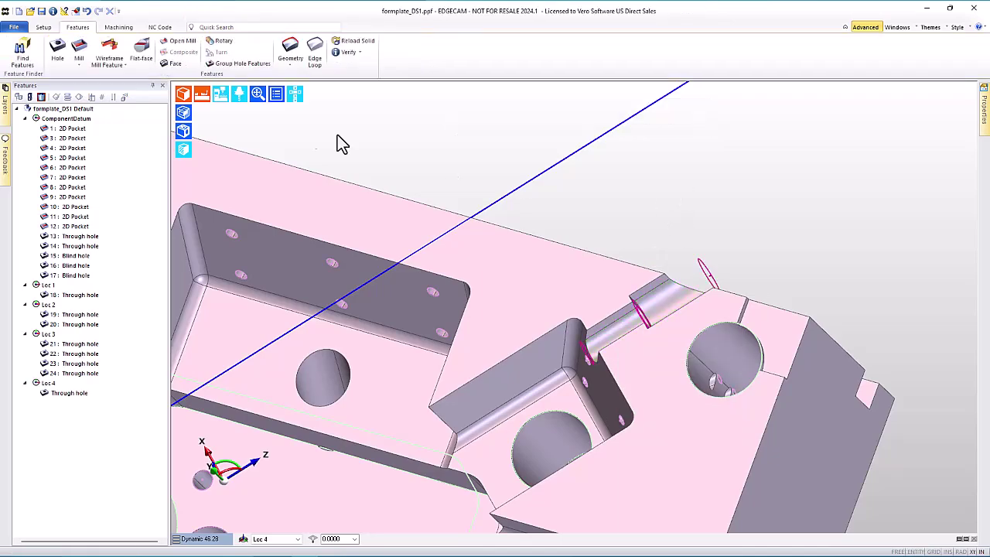
pyautogui.click(183, 131)
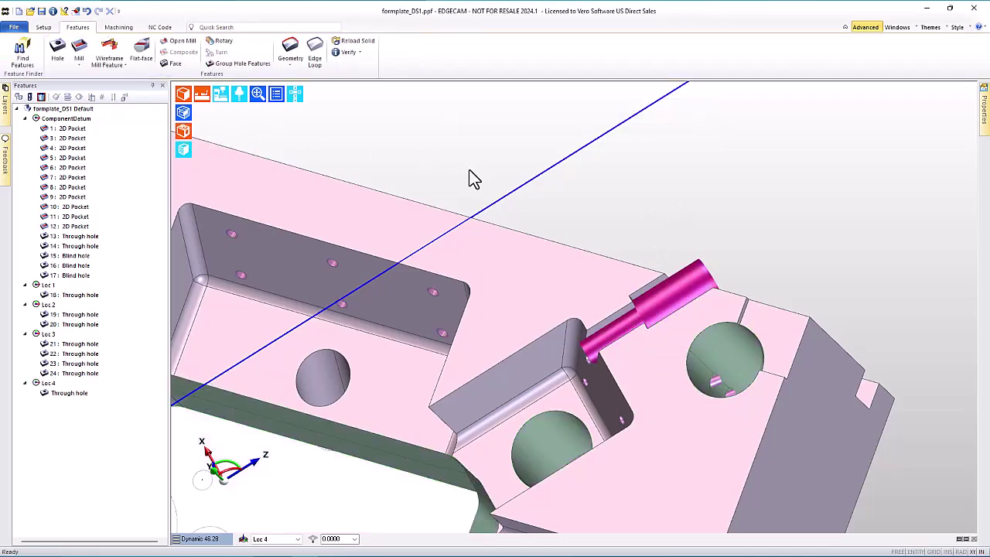